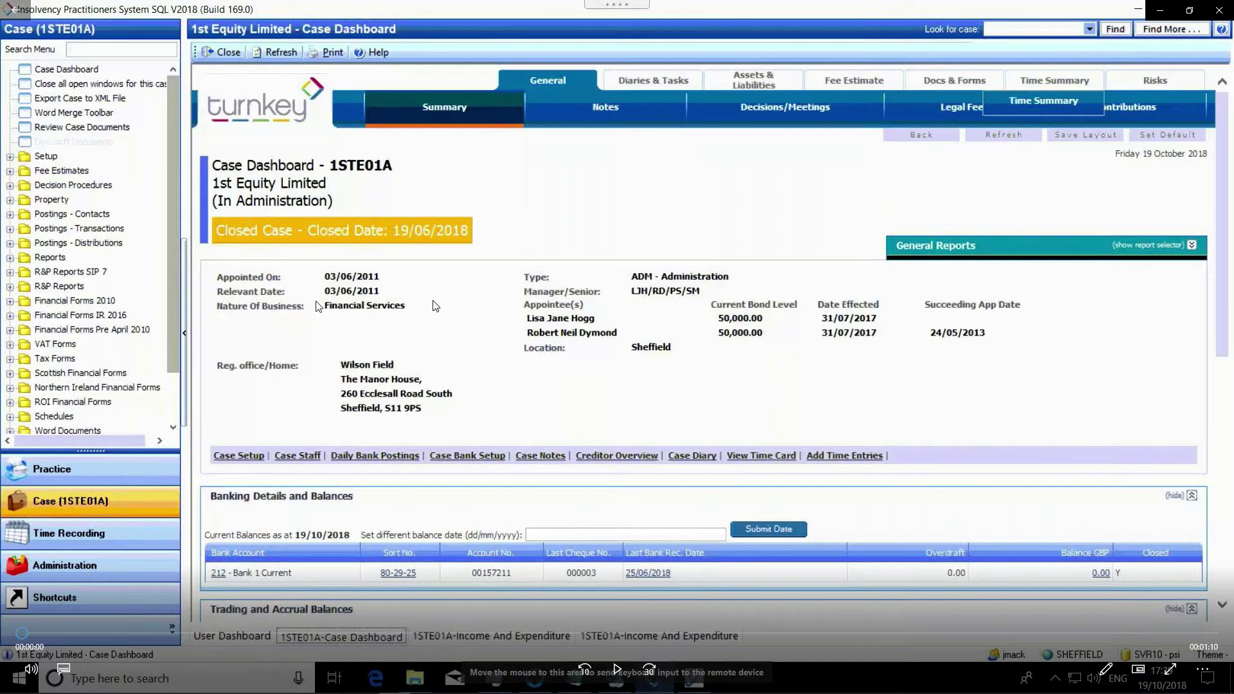
- Generate the Income and Expenditure report for 03/06/2011 to 19/06/2018 and save it into Virtual Cabinet
click(607, 657)
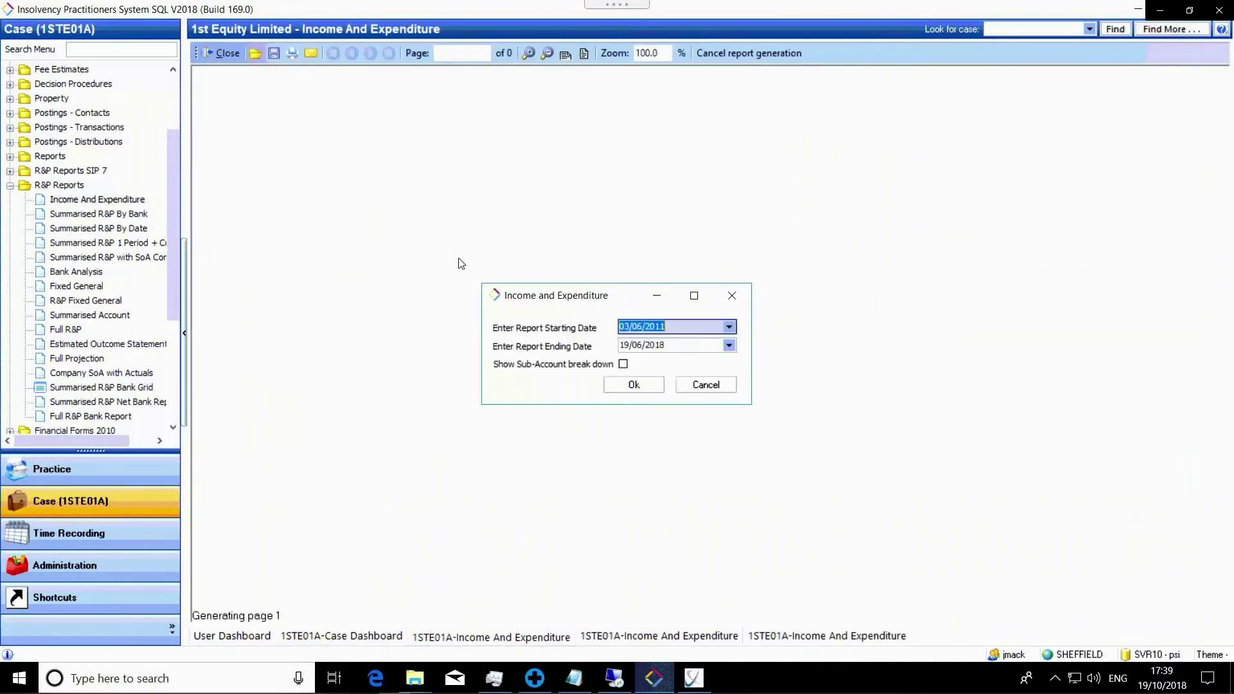
click(631, 385)
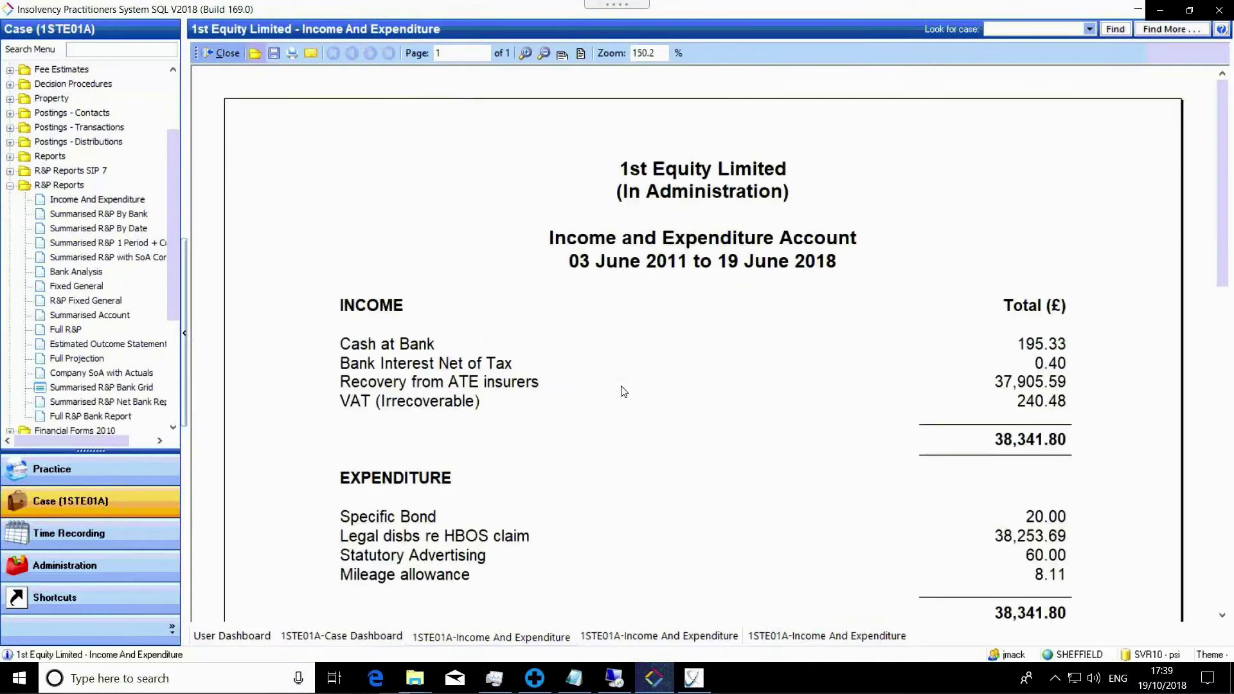
click(275, 52)
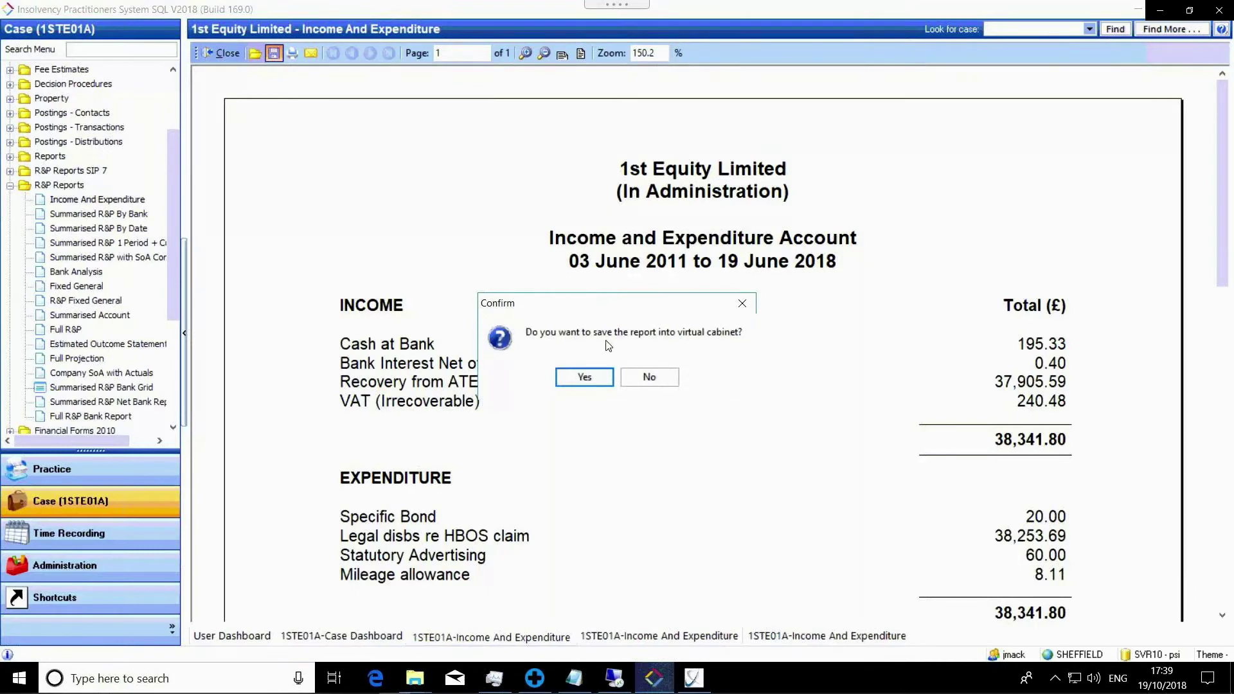
click(598, 385)
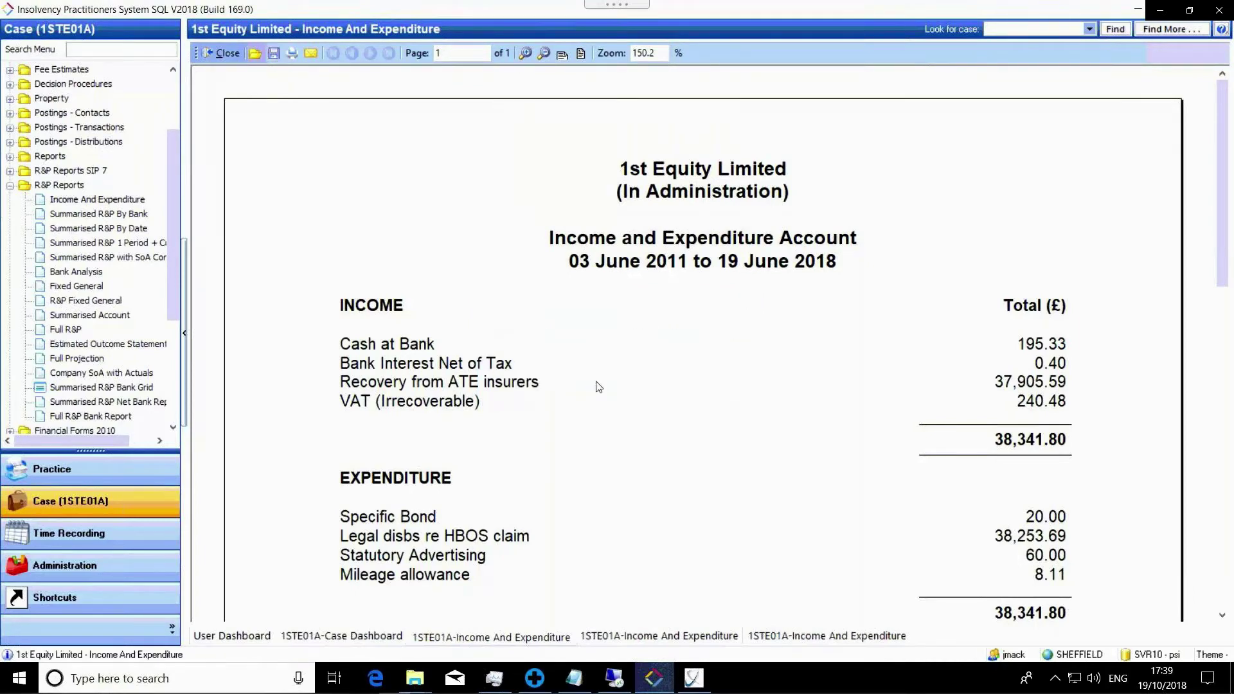
click(275, 56)
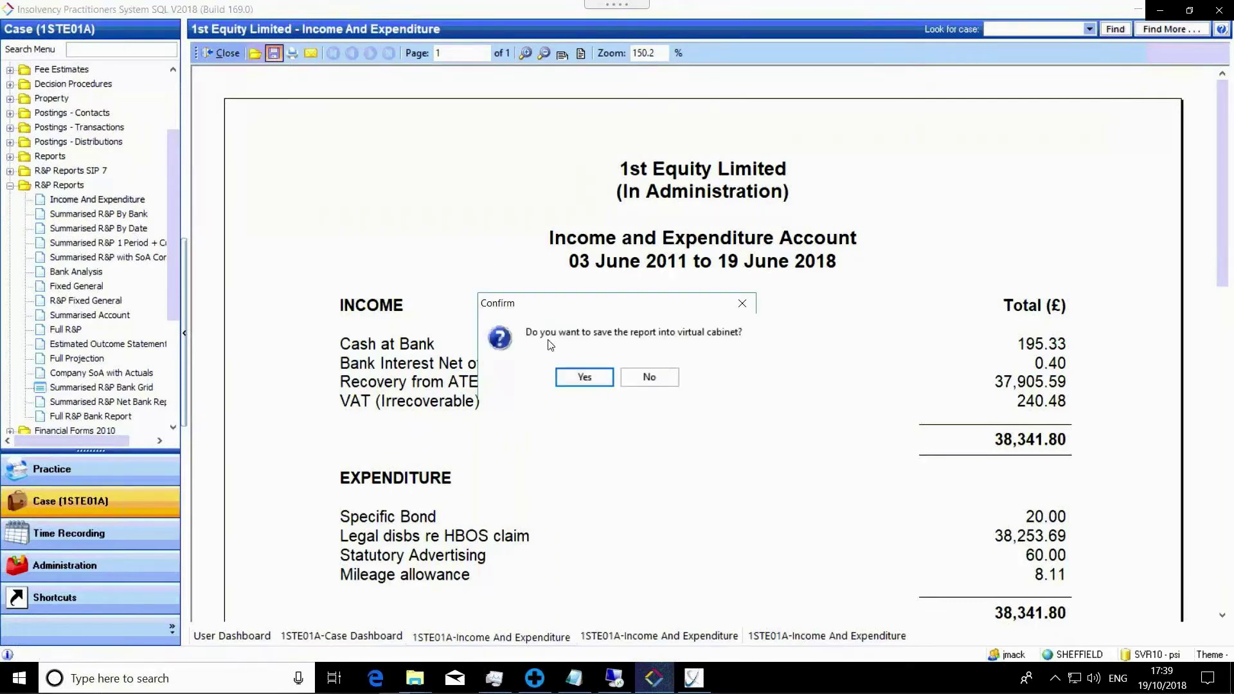
click(641, 379)
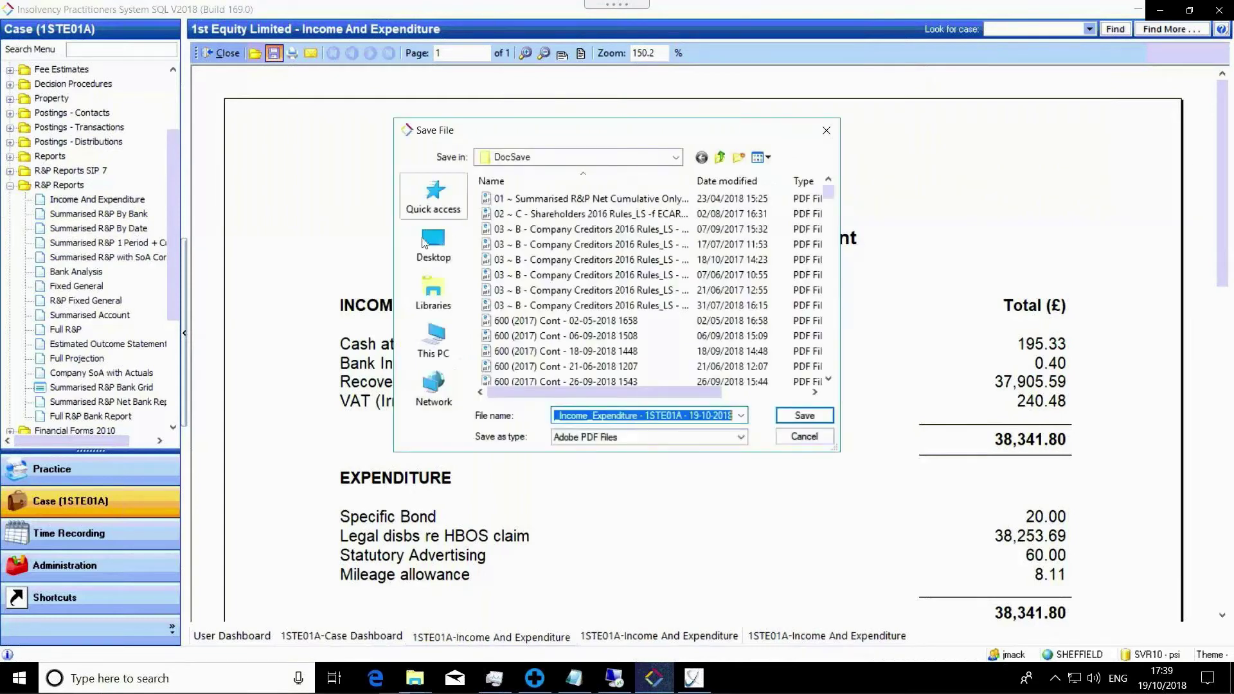
click(427, 242)
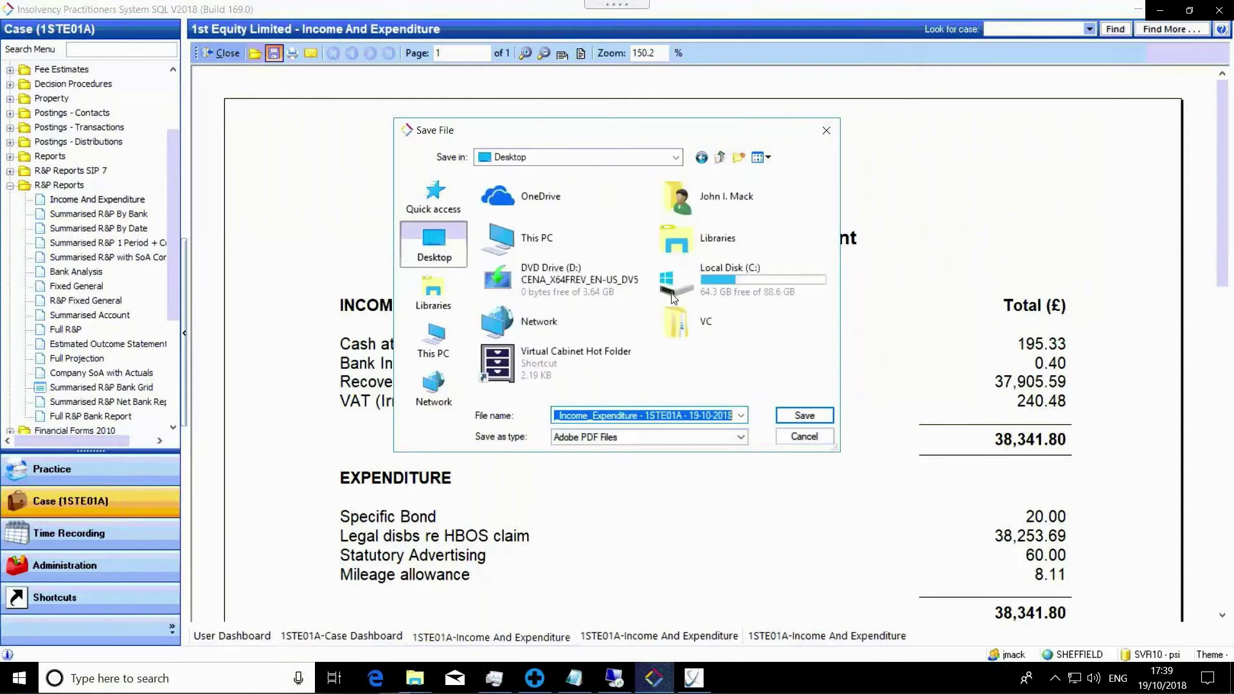
click(804, 437)
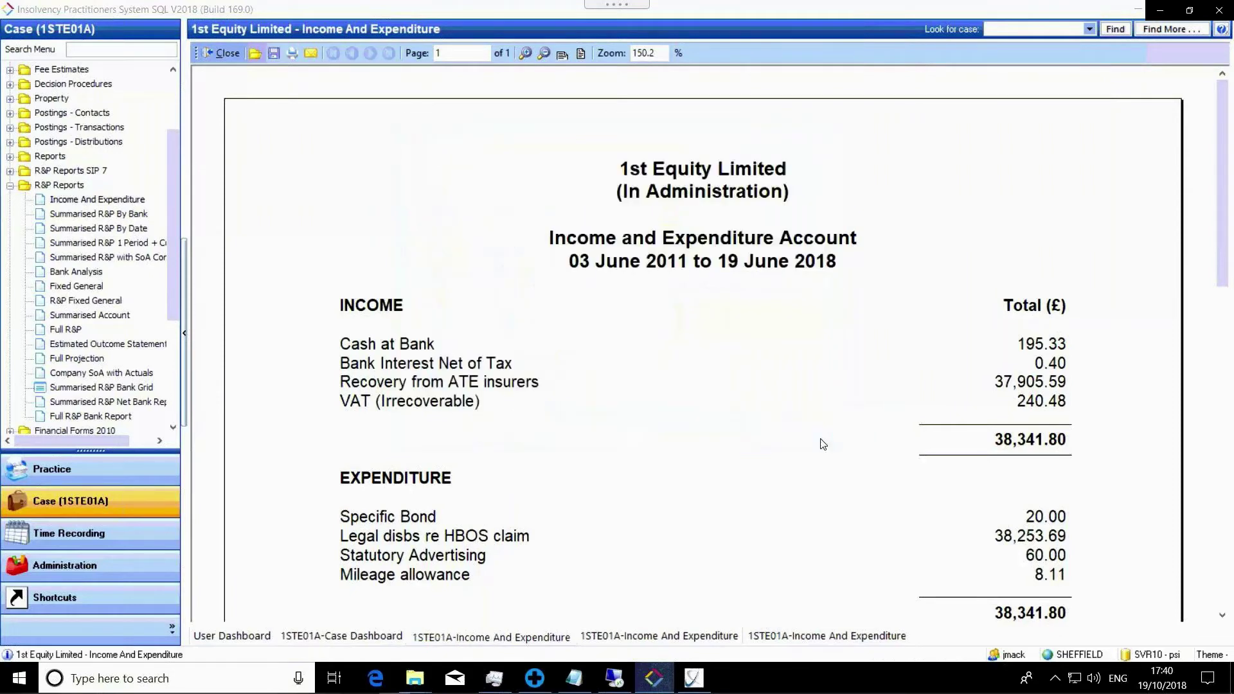
- Collapse the R&P Reports folder, review the case documents to inspect the filed Income and Expenditure report, and close the search window
double_click(23, 185)
drag(174, 160, 172, 106)
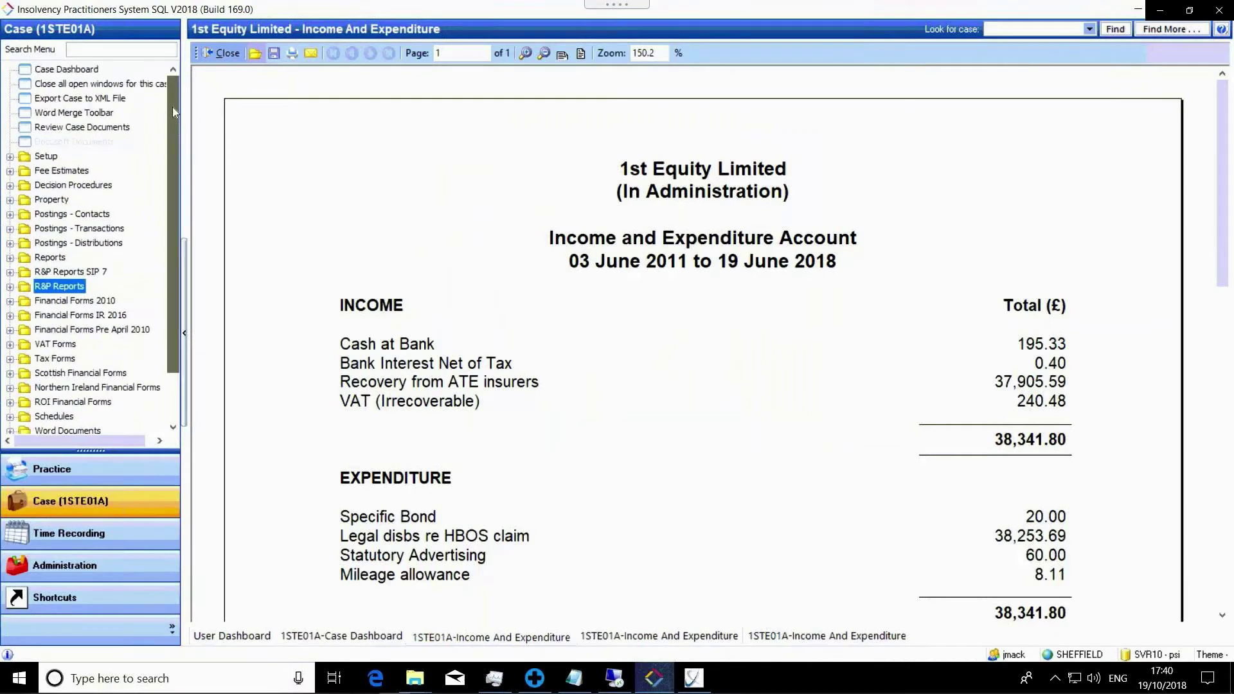
click(89, 135)
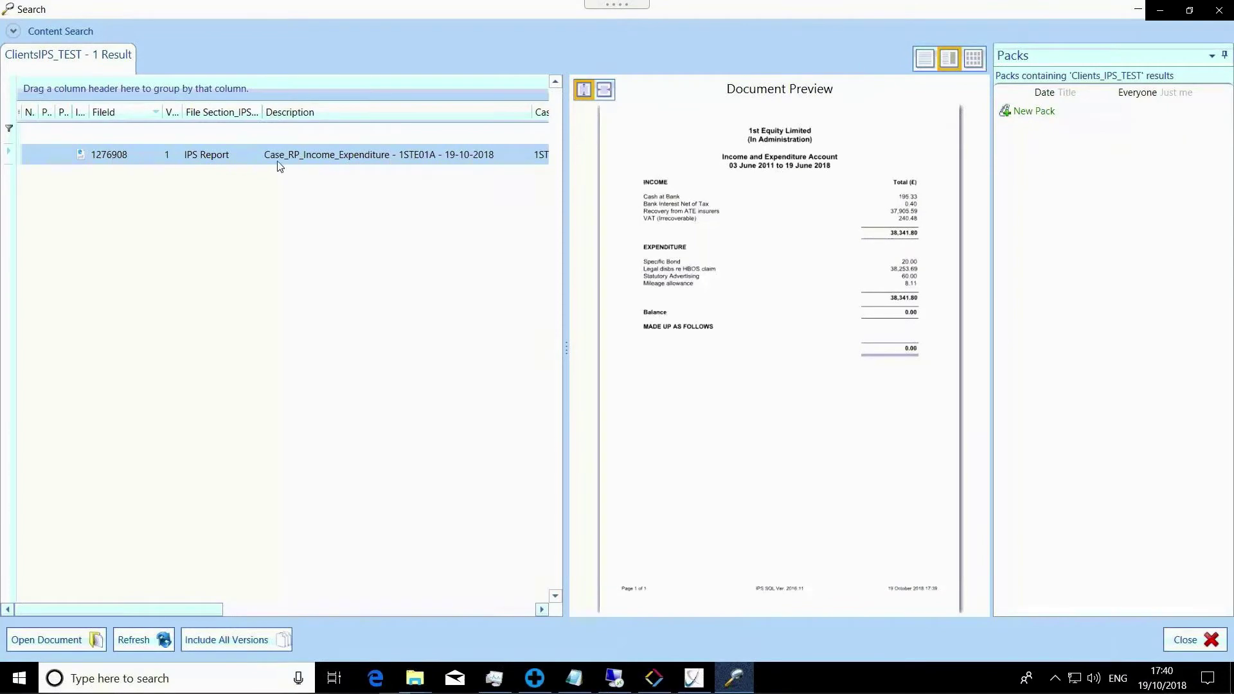
click(1190, 643)
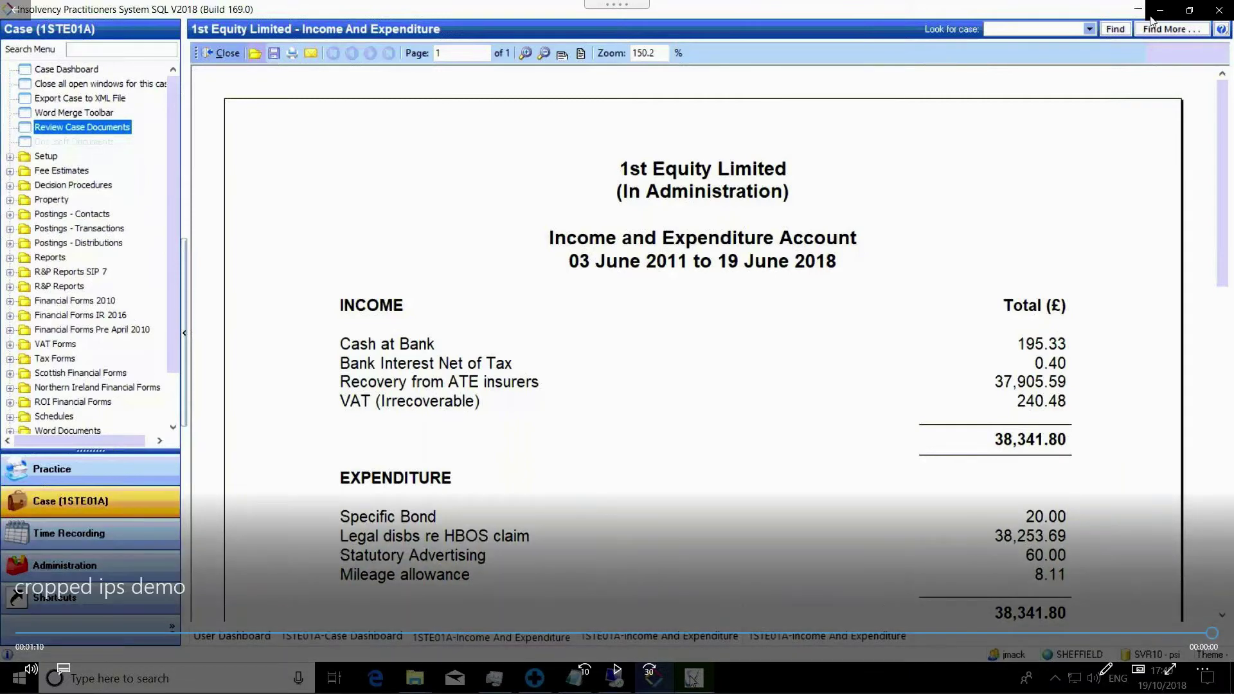
- Switch to Virtual Cabinet and search the Templates with the document entry date filter cleared
key(alt+F4)
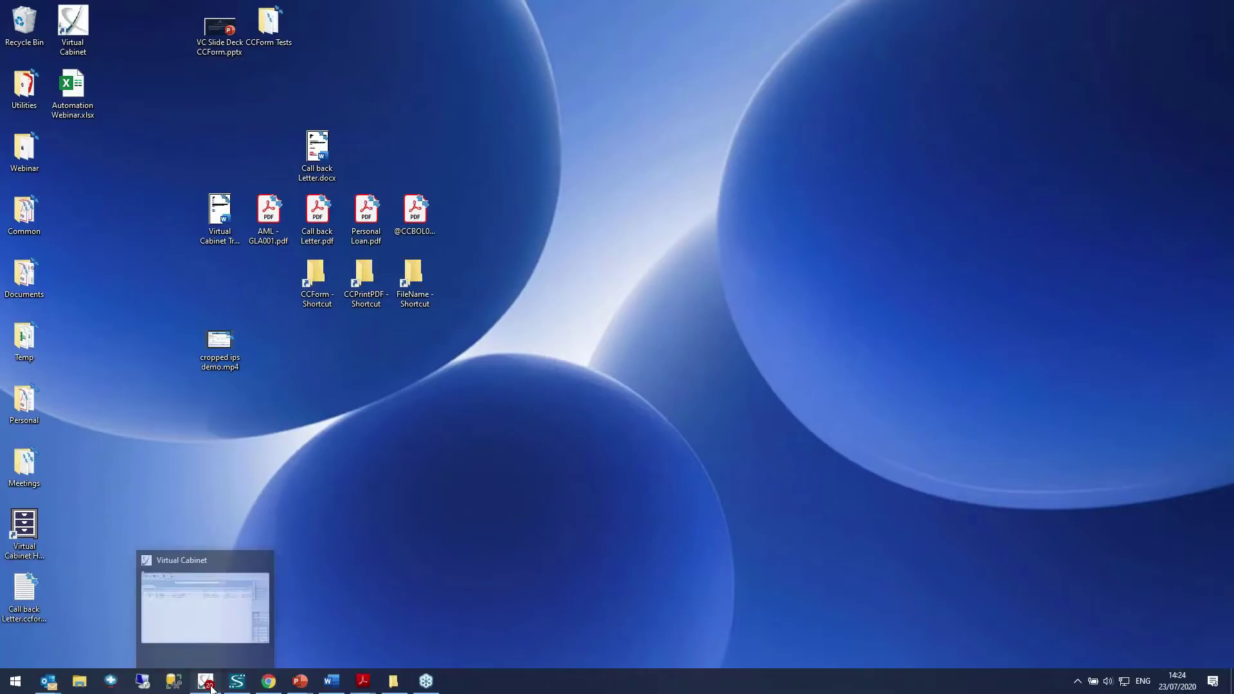
click(207, 681)
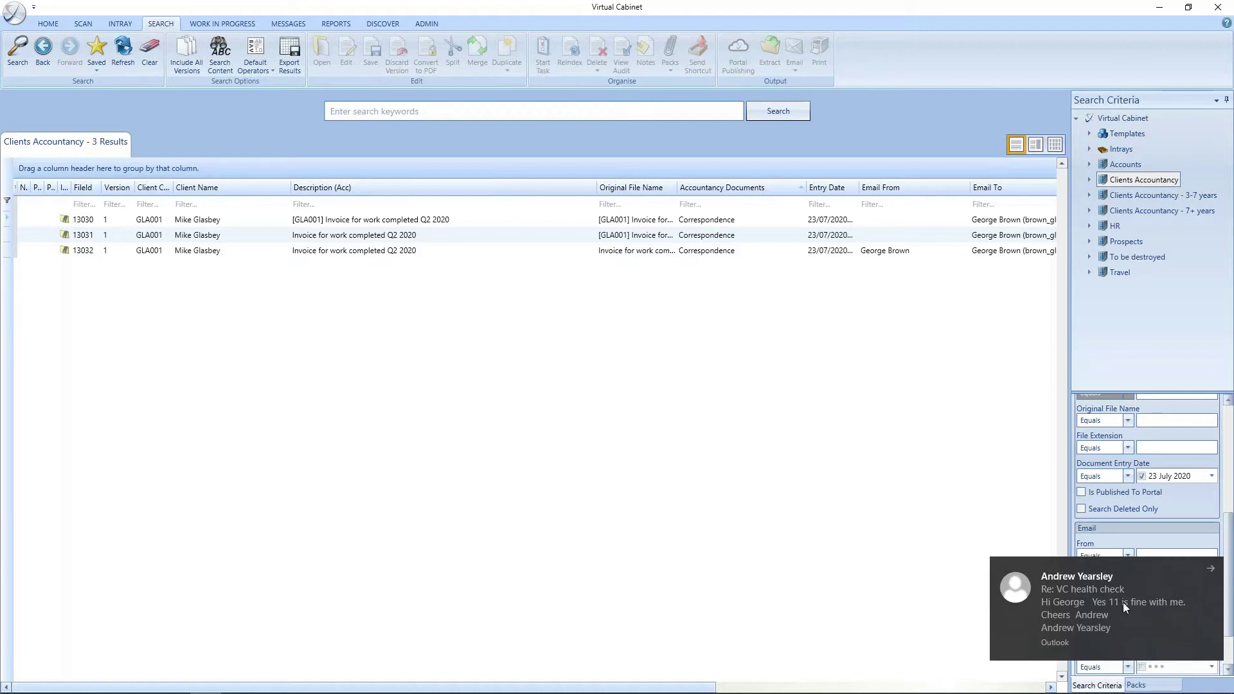
click(1213, 571)
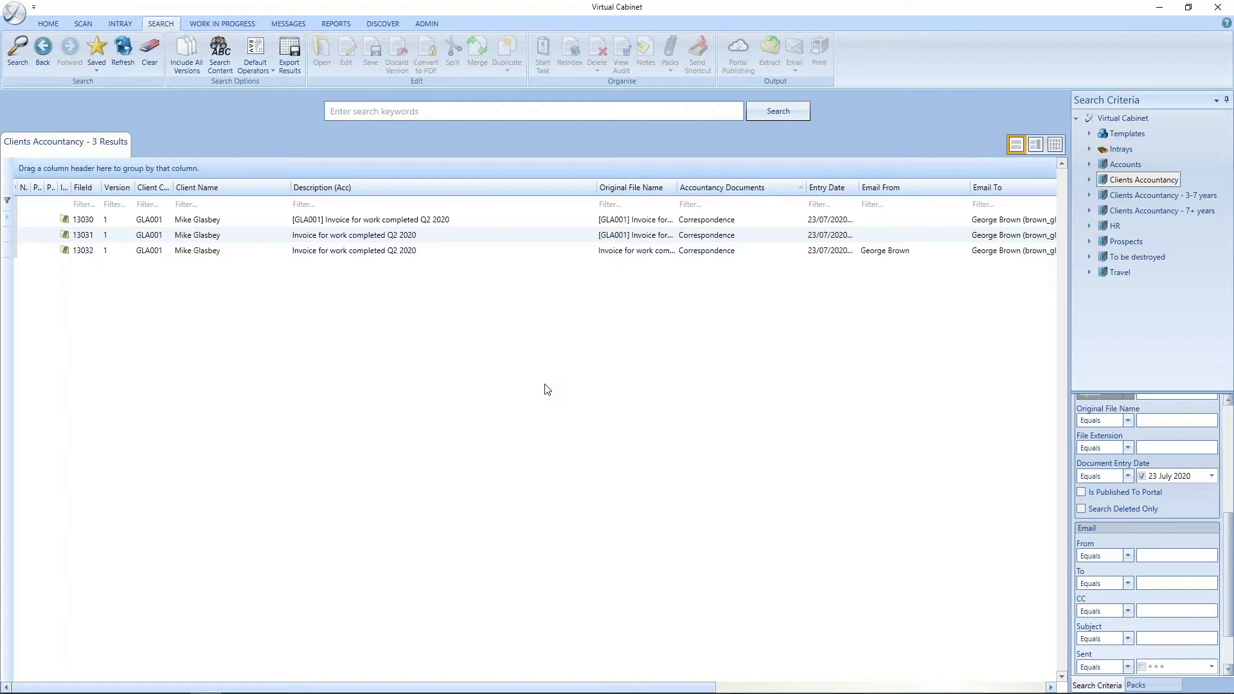
click(1139, 133)
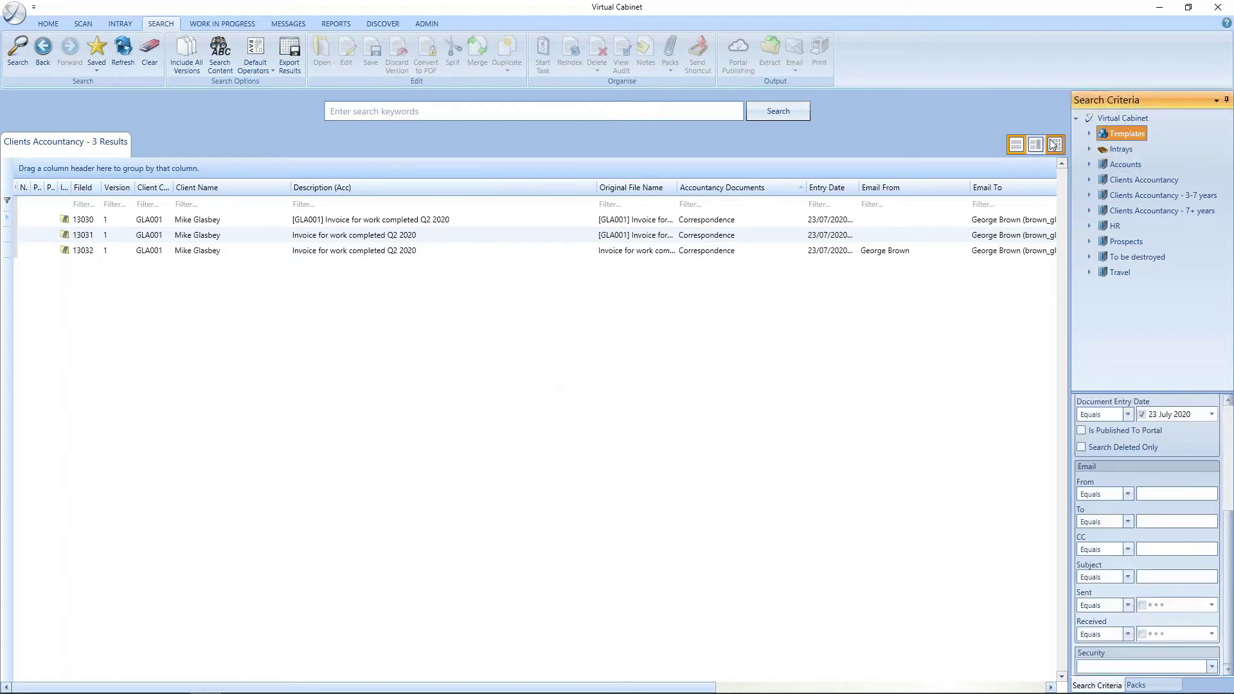
click(778, 113)
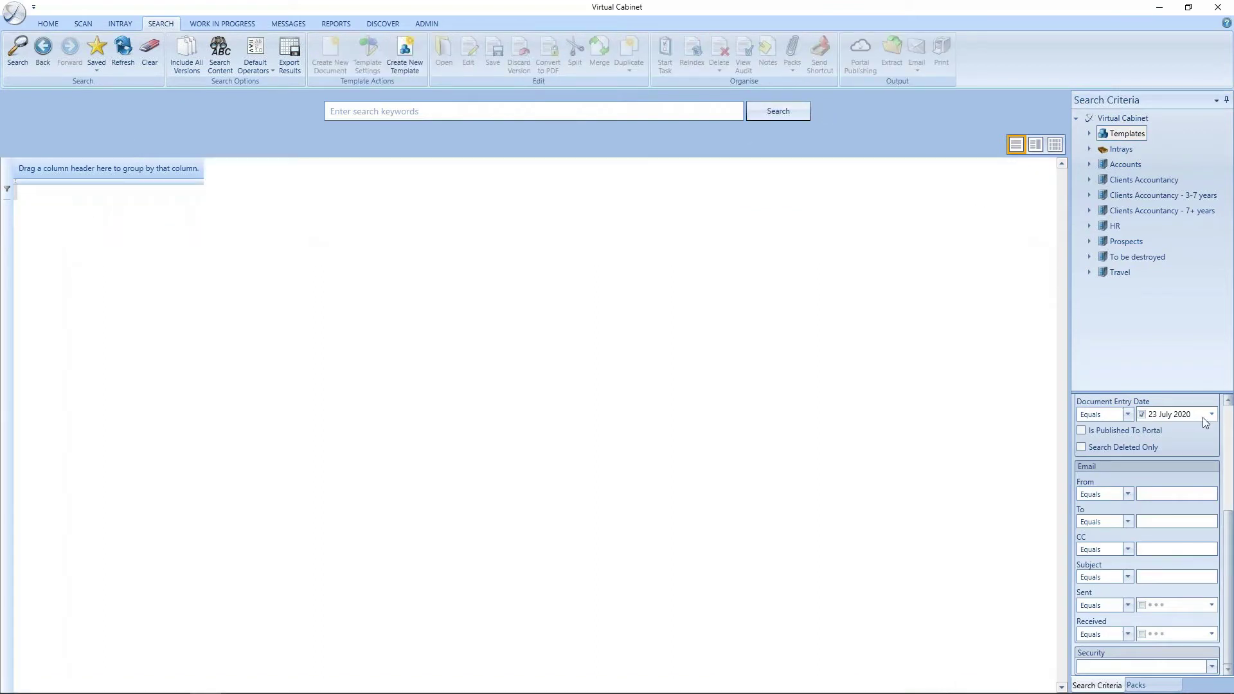
click(1141, 415)
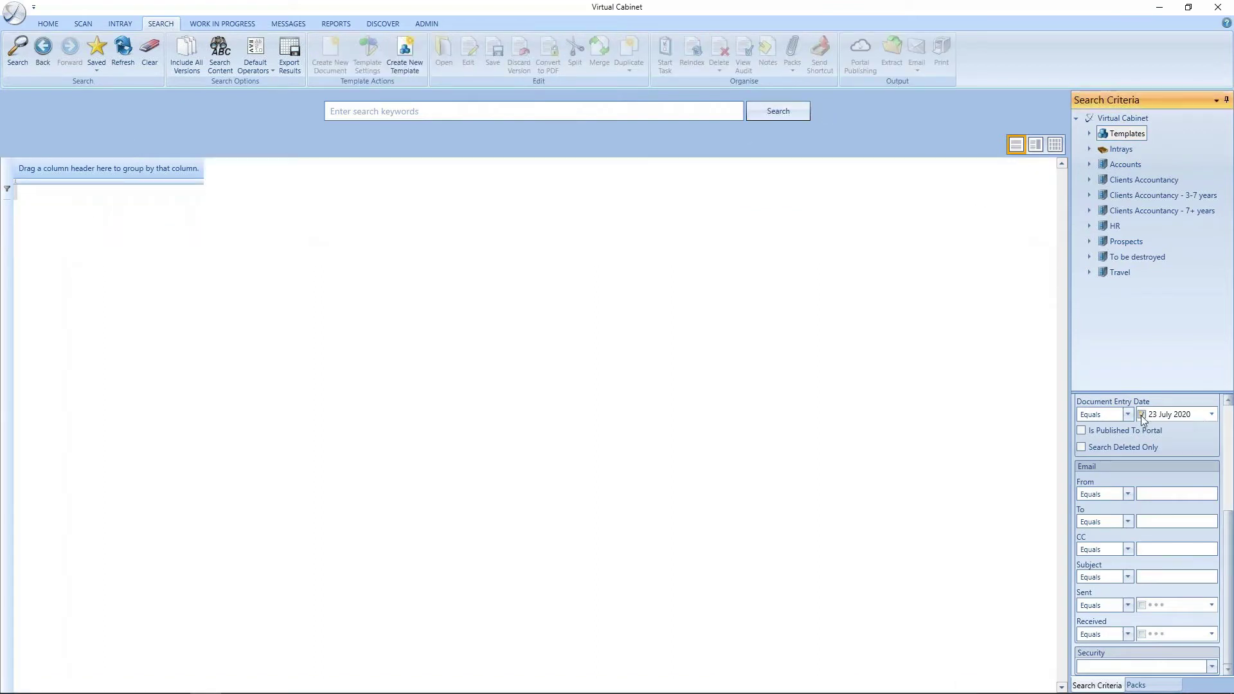
click(785, 111)
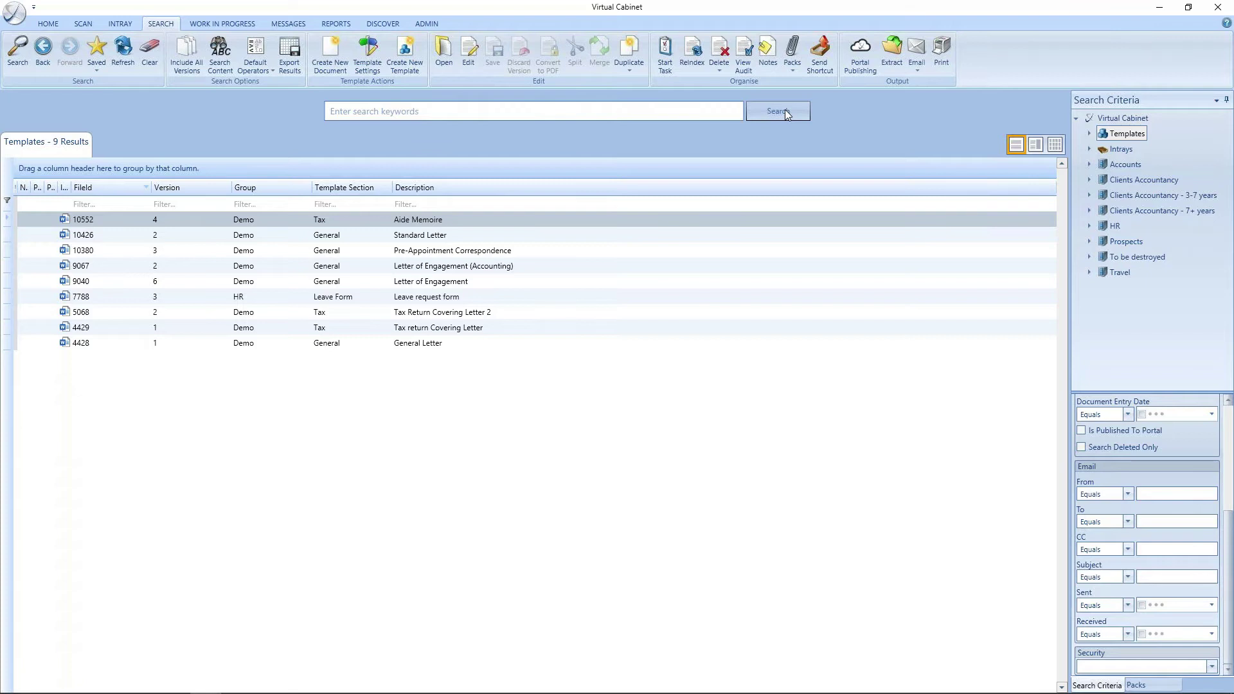
- Create a document from the Aide Memoire template for the chosen client, dated 23 July 2020
double_click(448, 220)
click(299, 148)
click(220, 212)
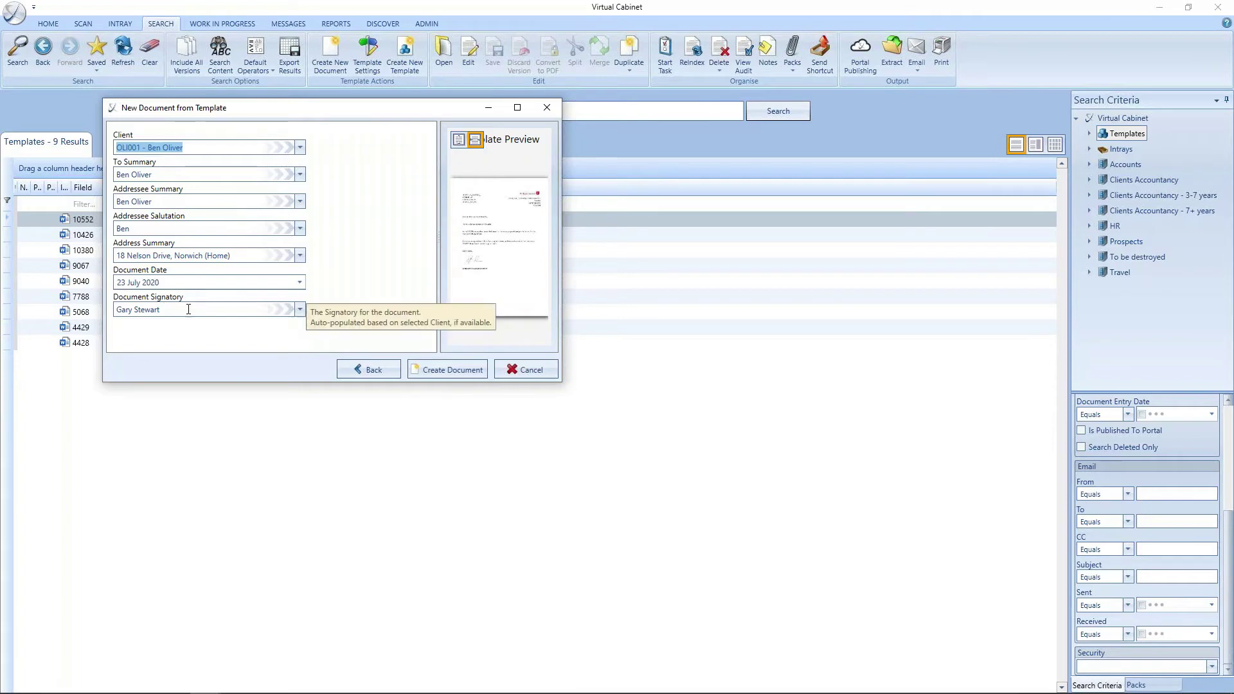
click(446, 370)
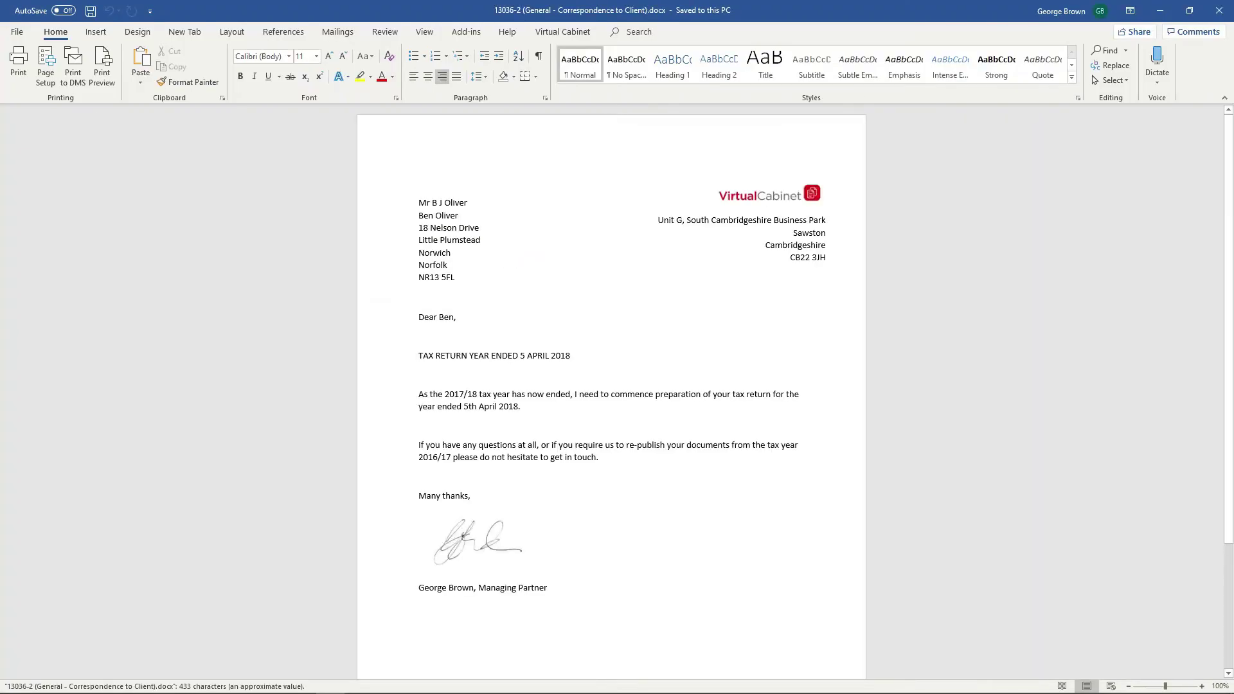
- Add the line "Thanks for the present last week." above the letter's closing and save it as a new version in Virtual Cabinet
click(419, 476)
text(Thanks f)
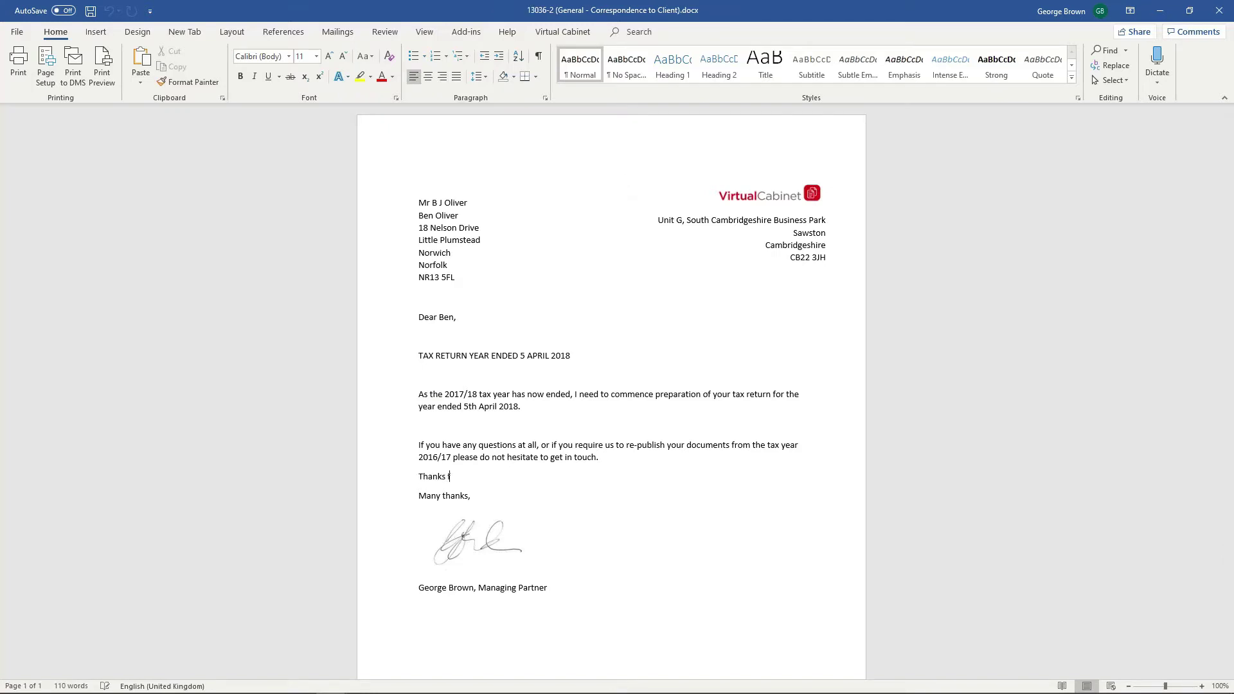
text(or the present last week.)
click(1220, 10)
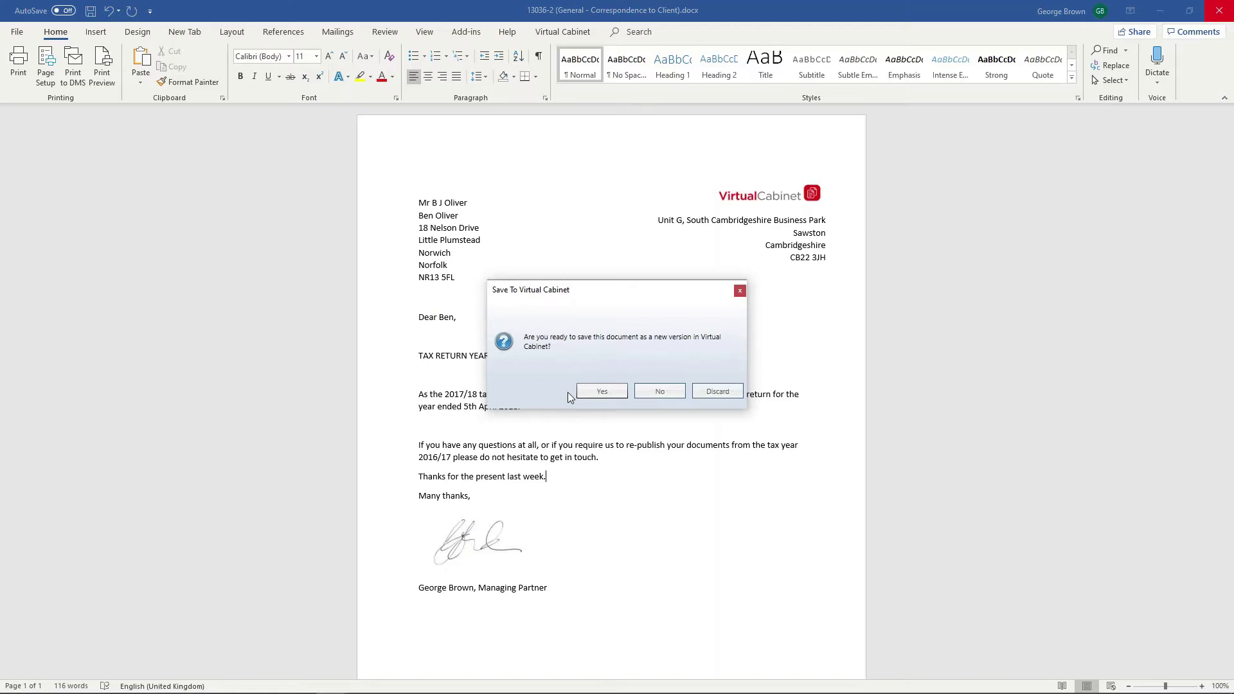
click(606, 390)
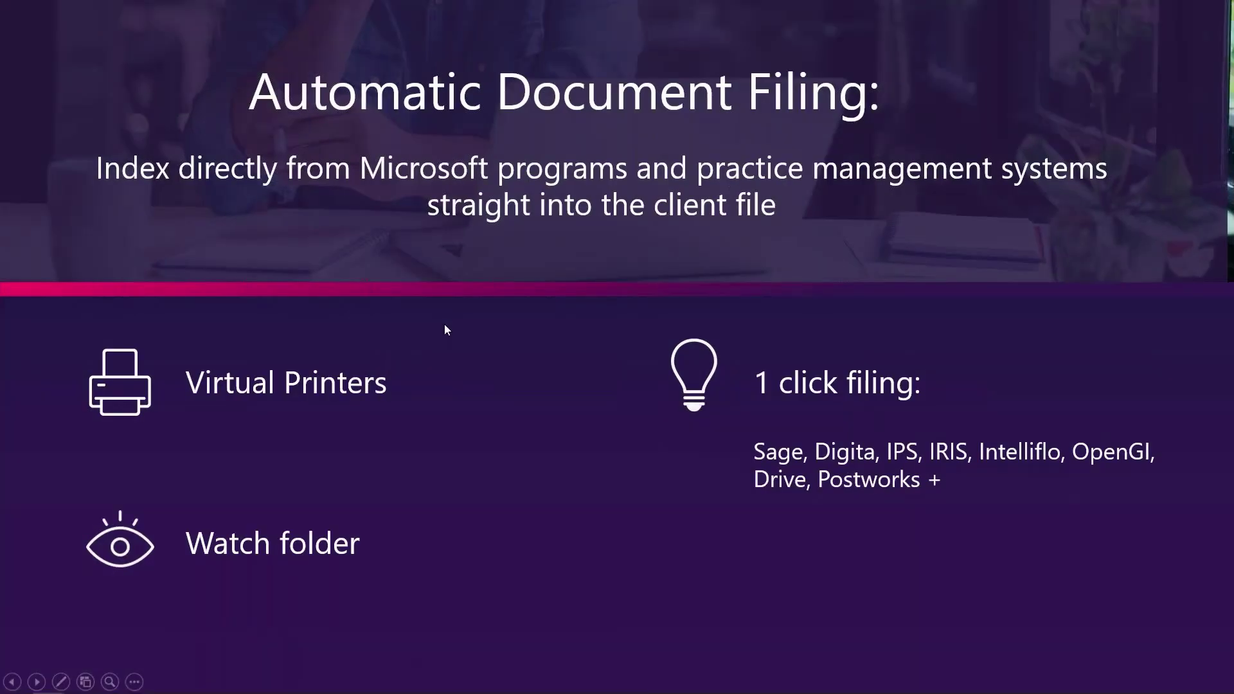
click(445, 324)
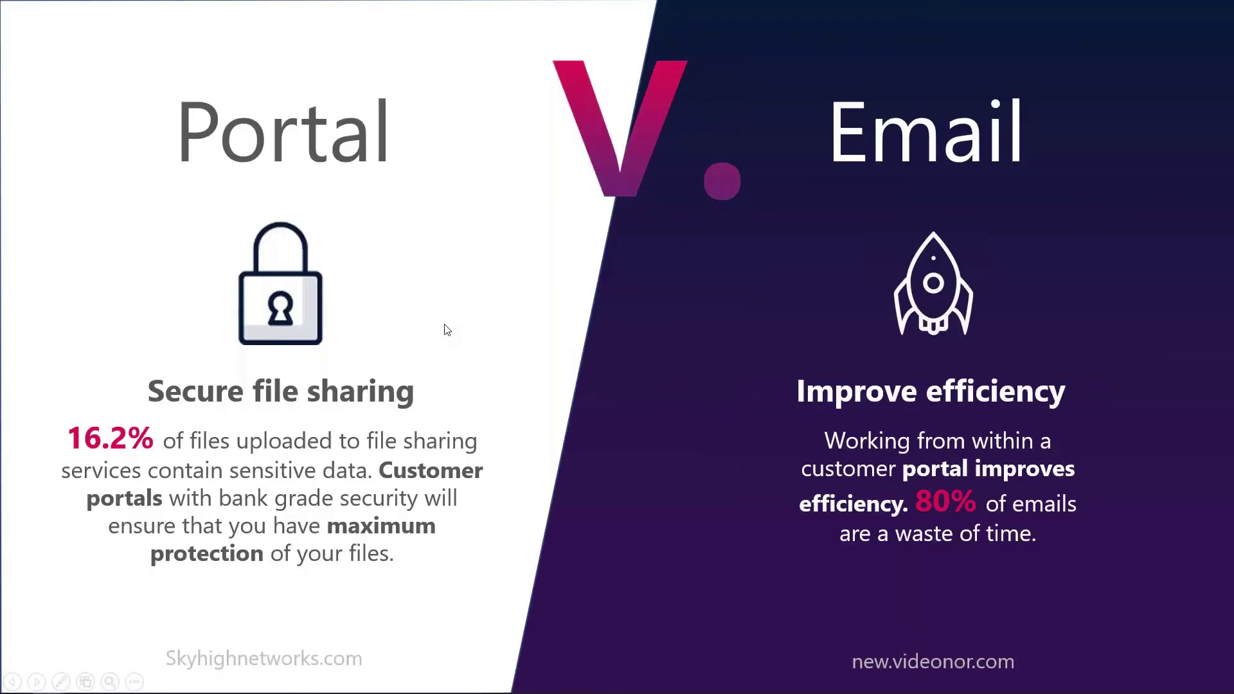
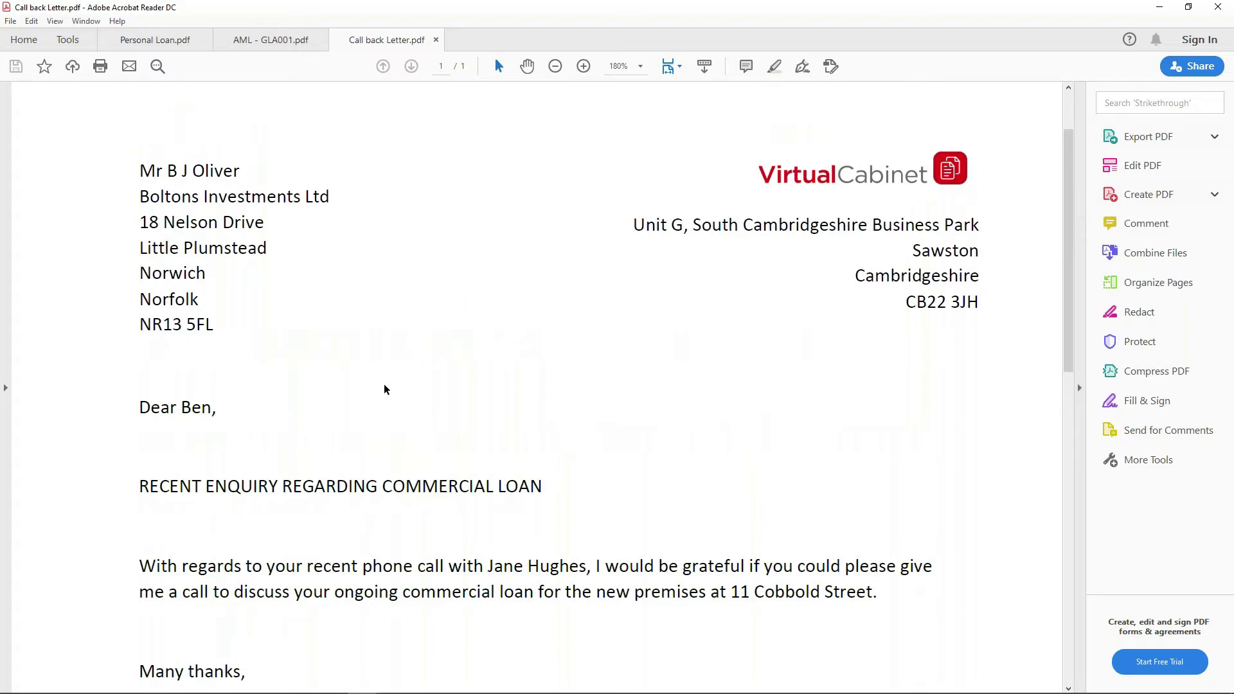
- Close only the Call back Letter.pdf document and minimise Acrobat Reader to reach the desktop
click(1218, 7)
click(619, 378)
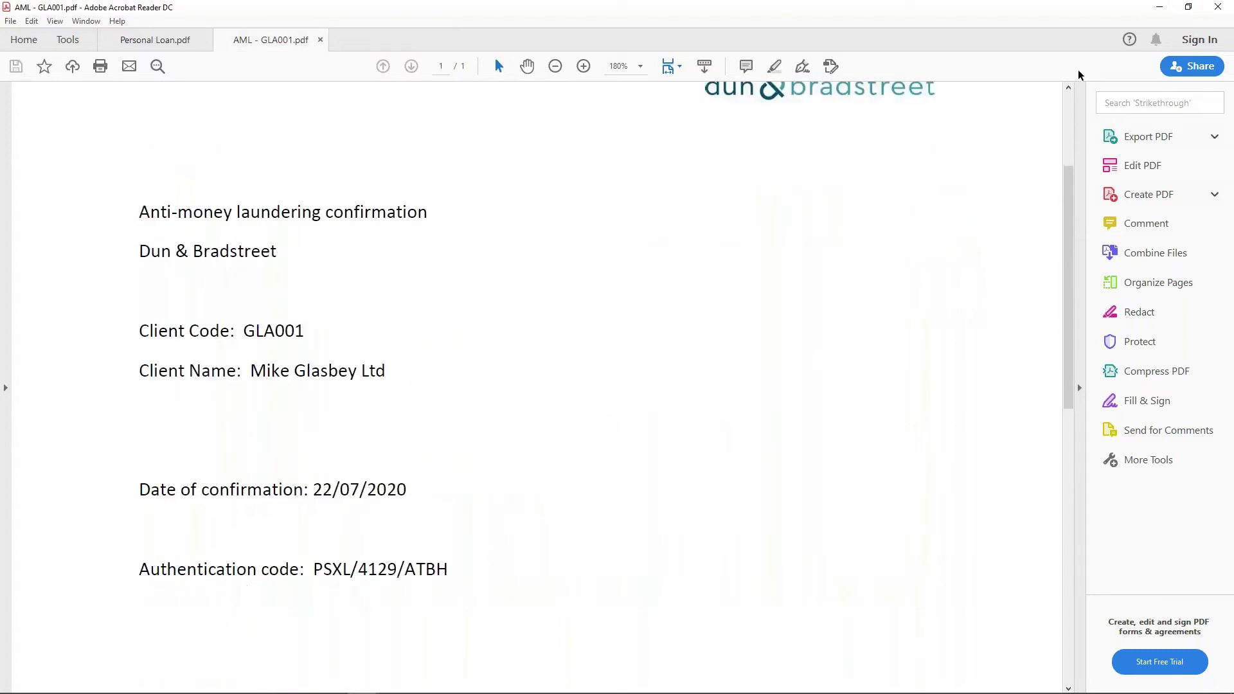
click(1159, 6)
- Copy Call back Letter.pdf from the desktop into the CCForm watch folder and open that folder
drag(327, 227, 329, 289)
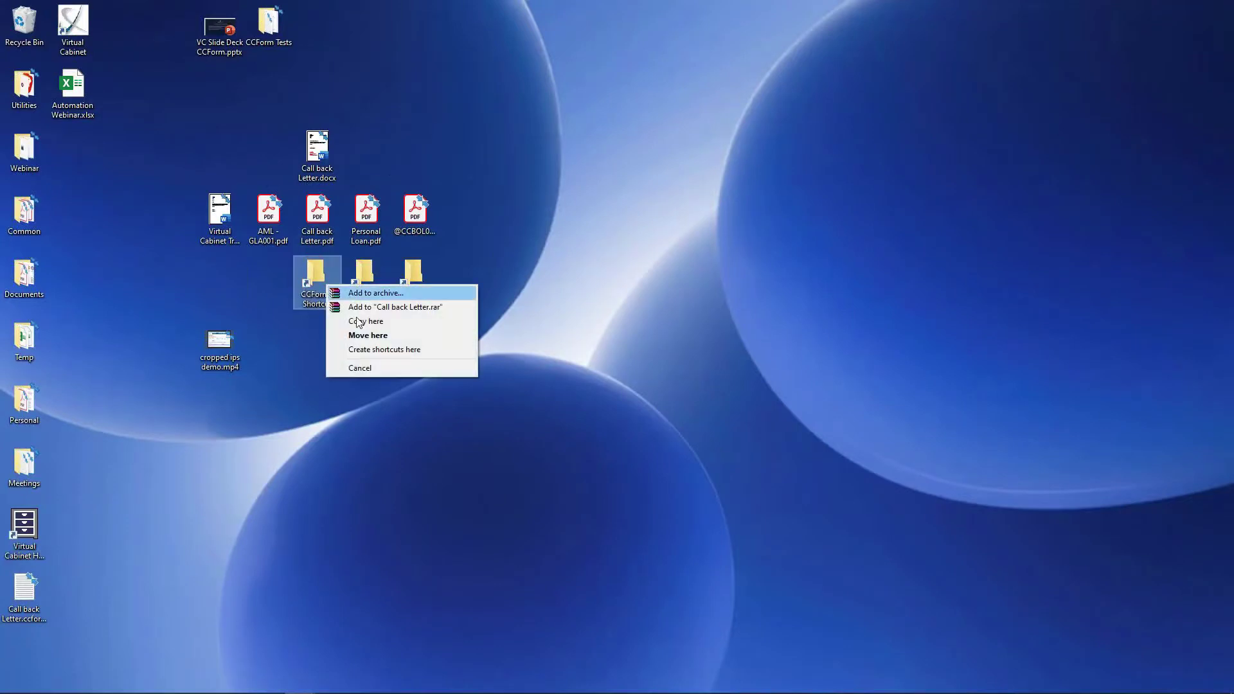
click(366, 320)
double_click(316, 276)
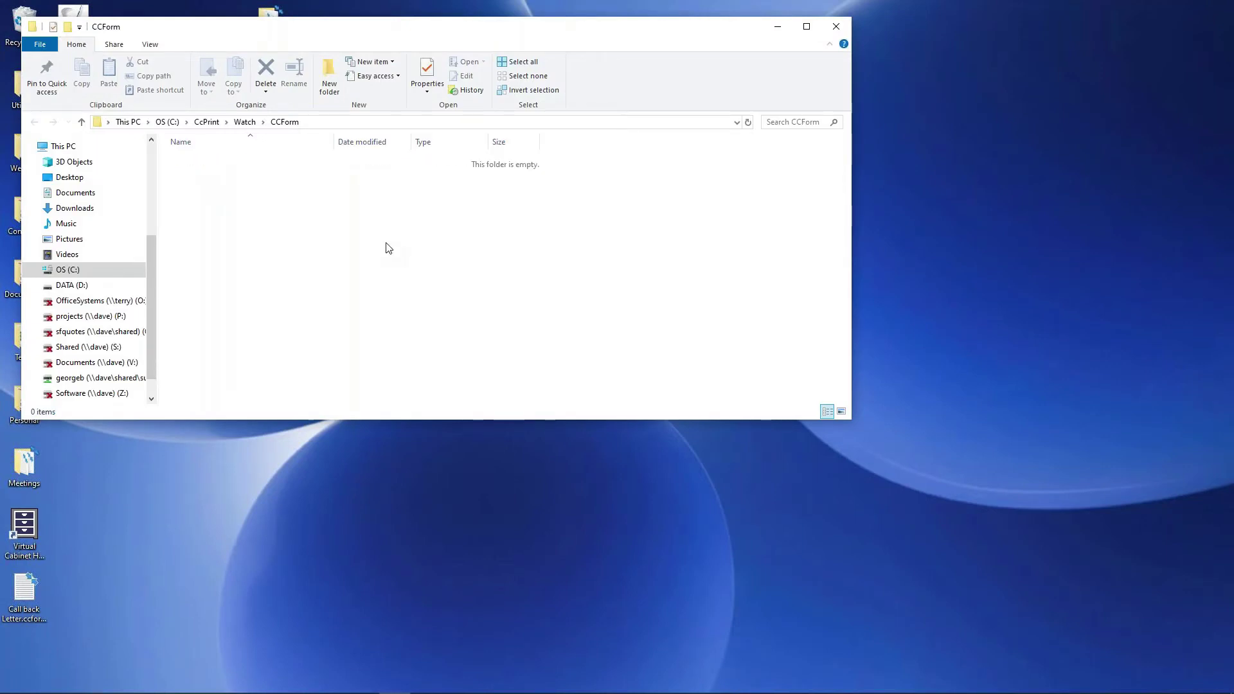
- Switch to Virtual Cabinet and search Clients Accountancy for documents entered on 23 July 2020
mouse_move(366, 691)
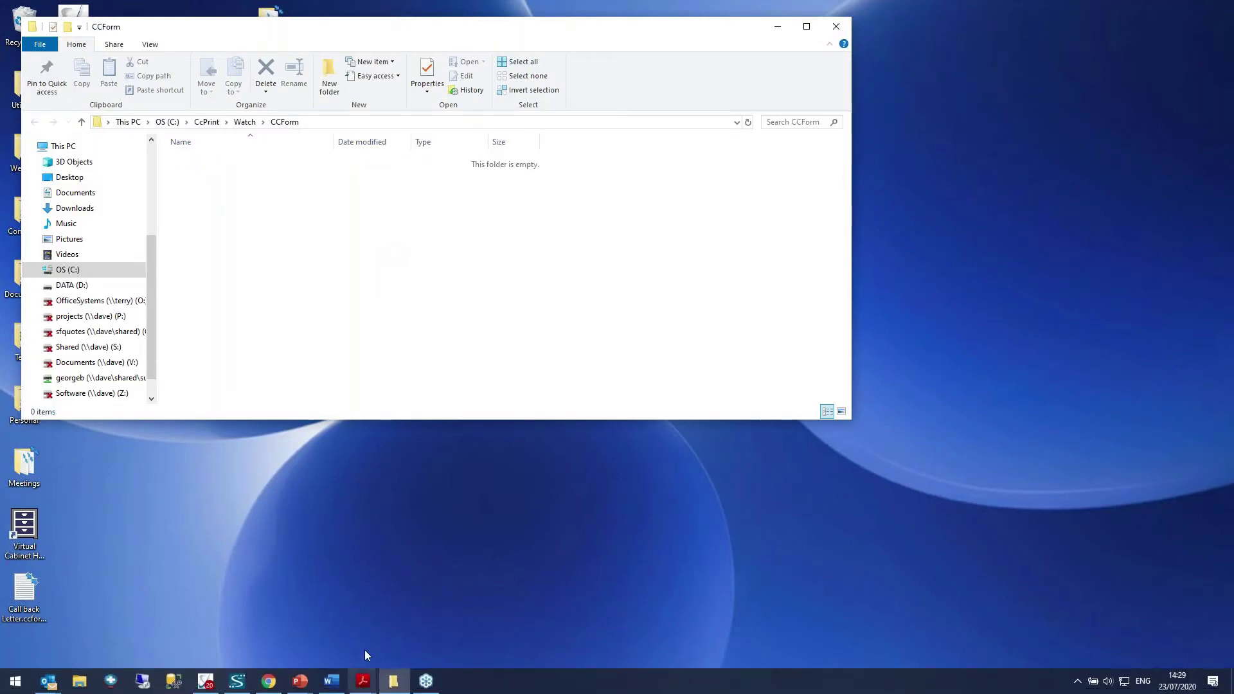
click(206, 681)
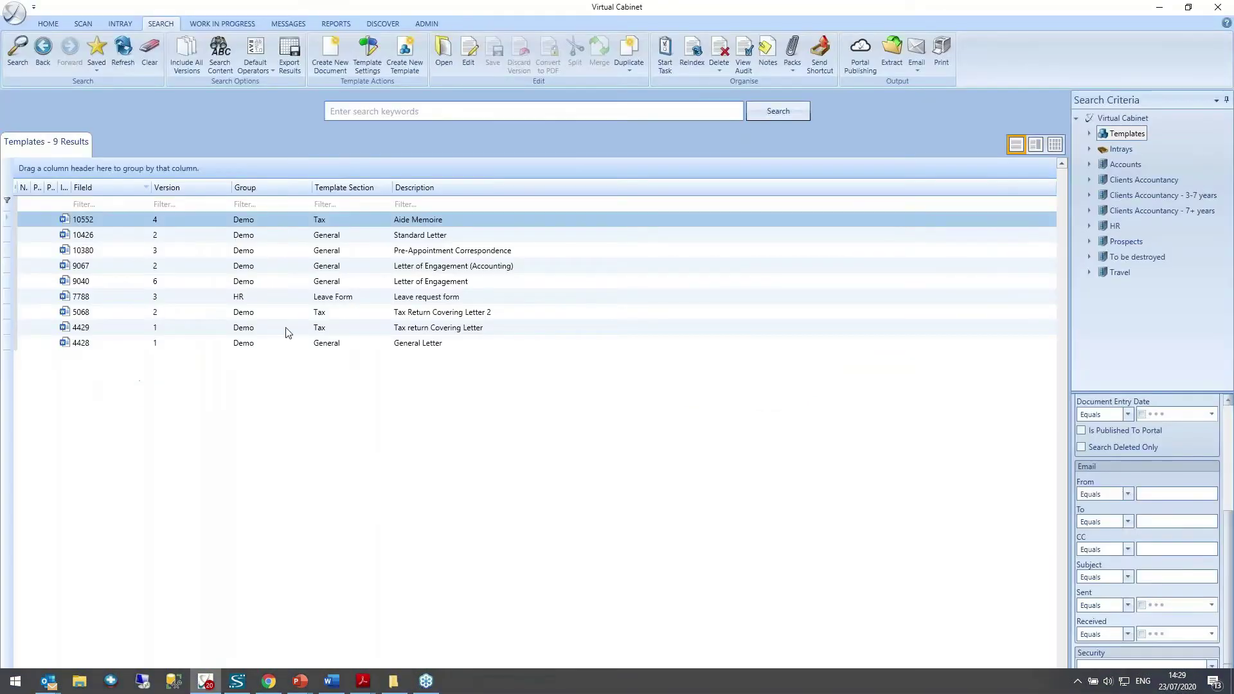
click(1142, 180)
click(1143, 524)
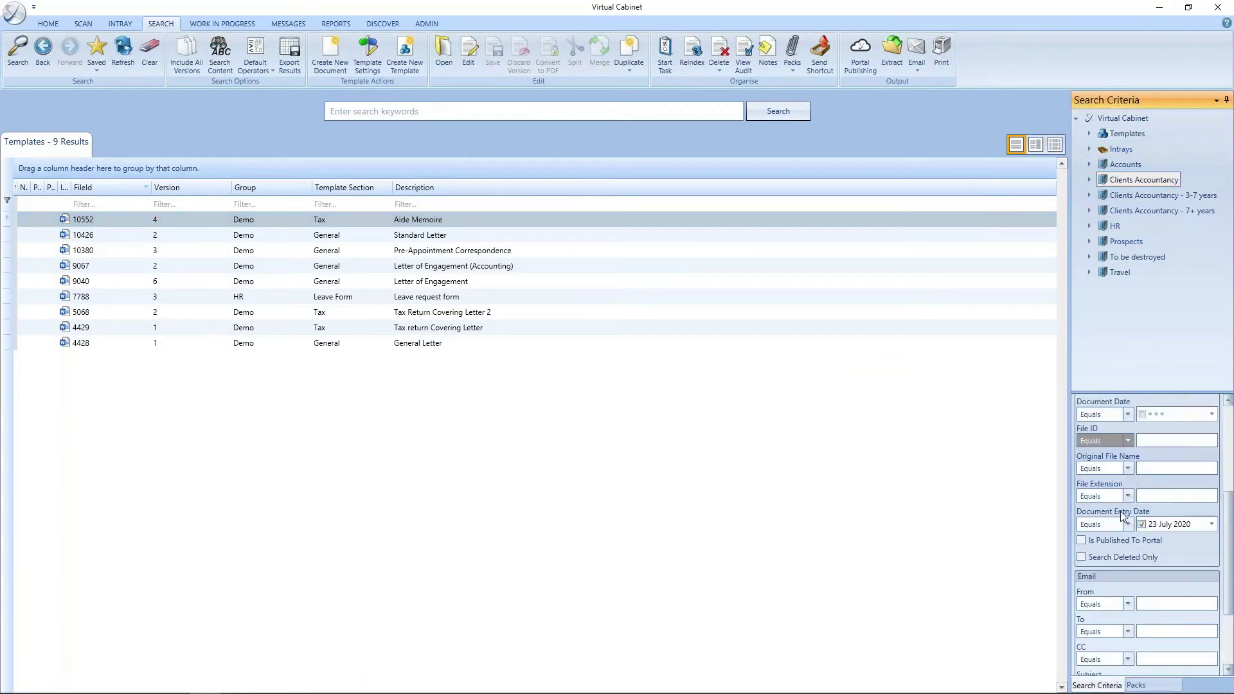
click(778, 111)
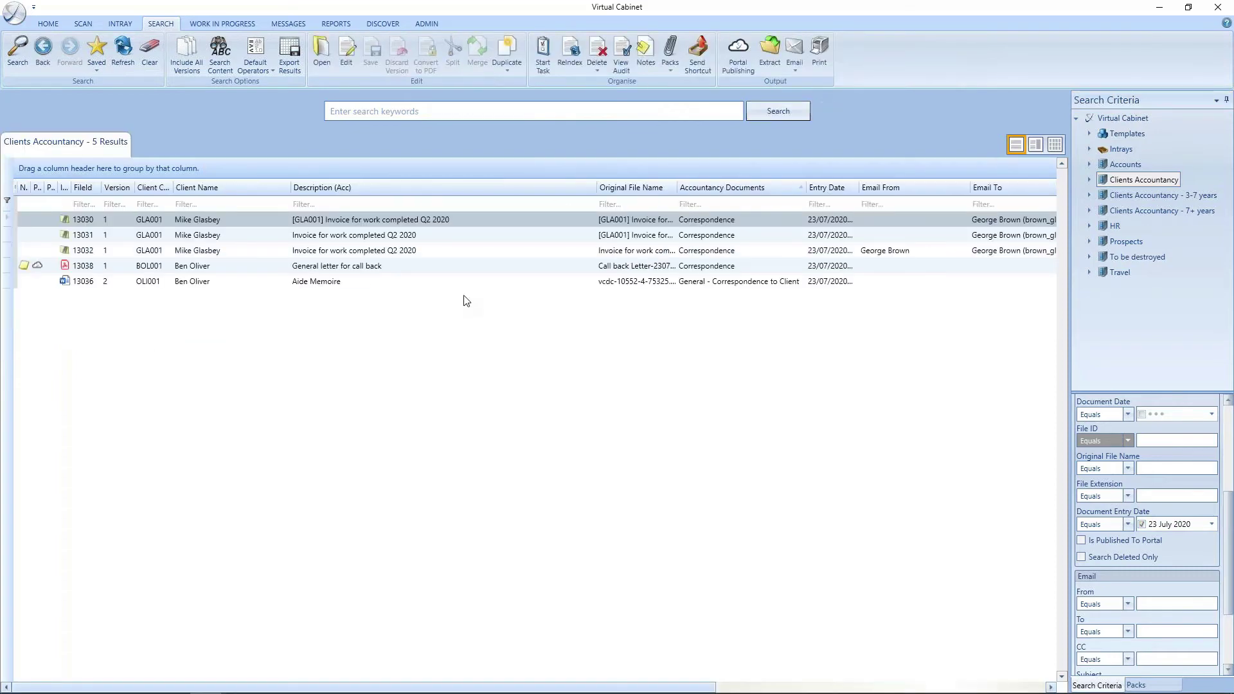
- Open the portal publishing details of "General letter for call back" and examine its publication entry for the current recipient
click(225, 271)
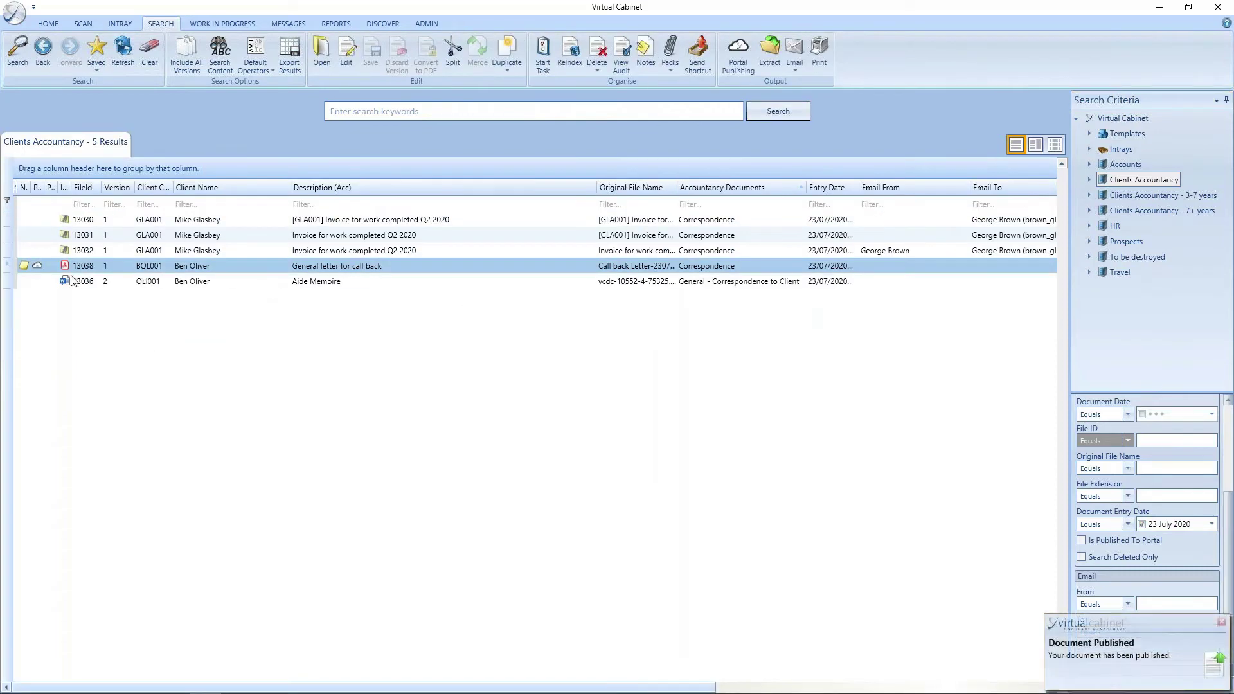
click(38, 265)
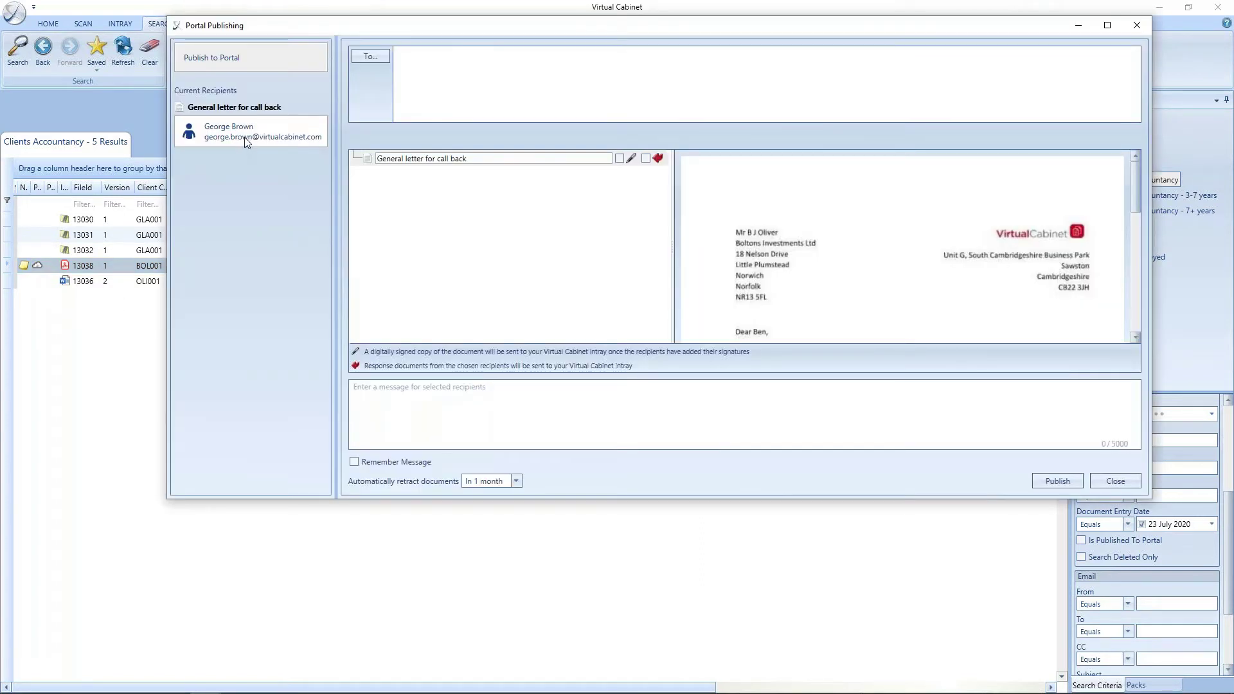
click(244, 137)
click(685, 183)
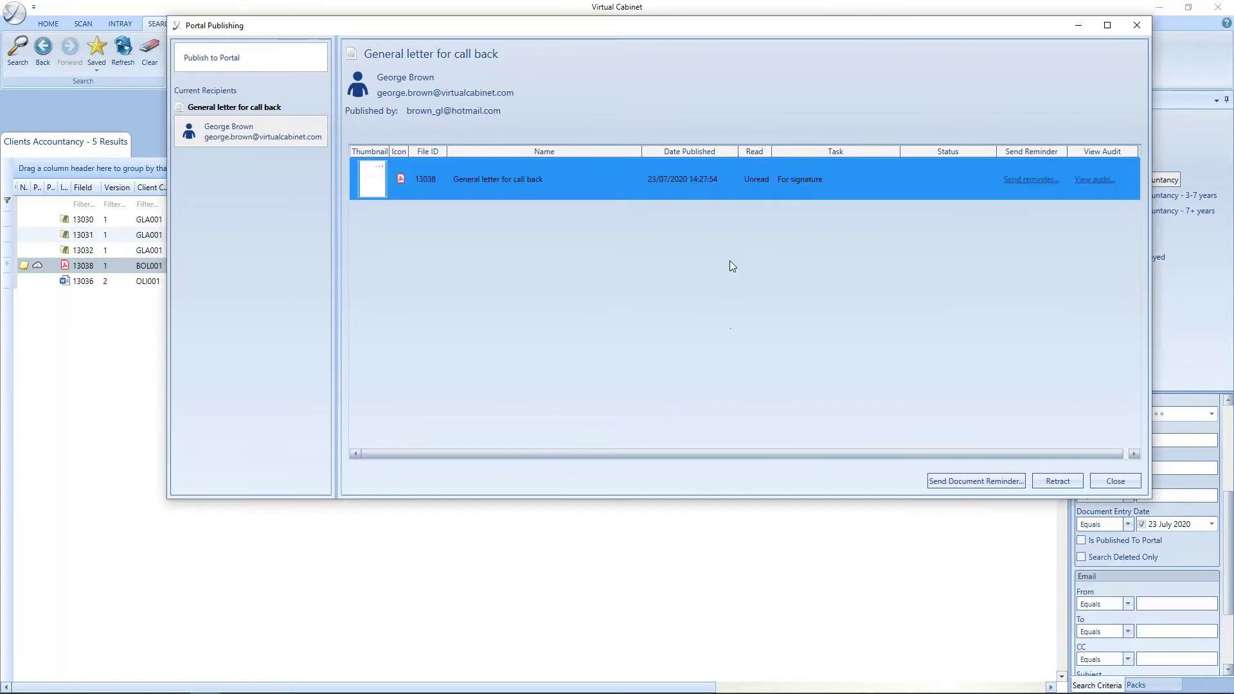
- Close the letter's portal publishing details and review the Portal File Name Rule in the portal settings without saving changes
click(1116, 482)
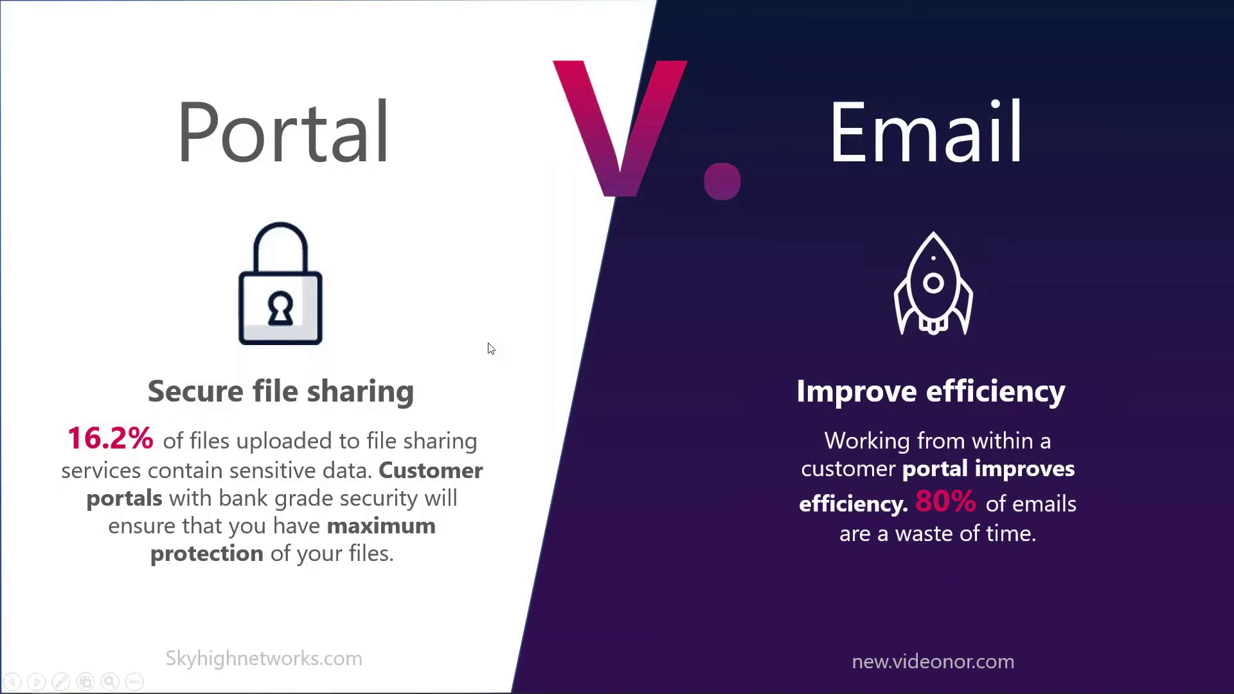
click(446, 320)
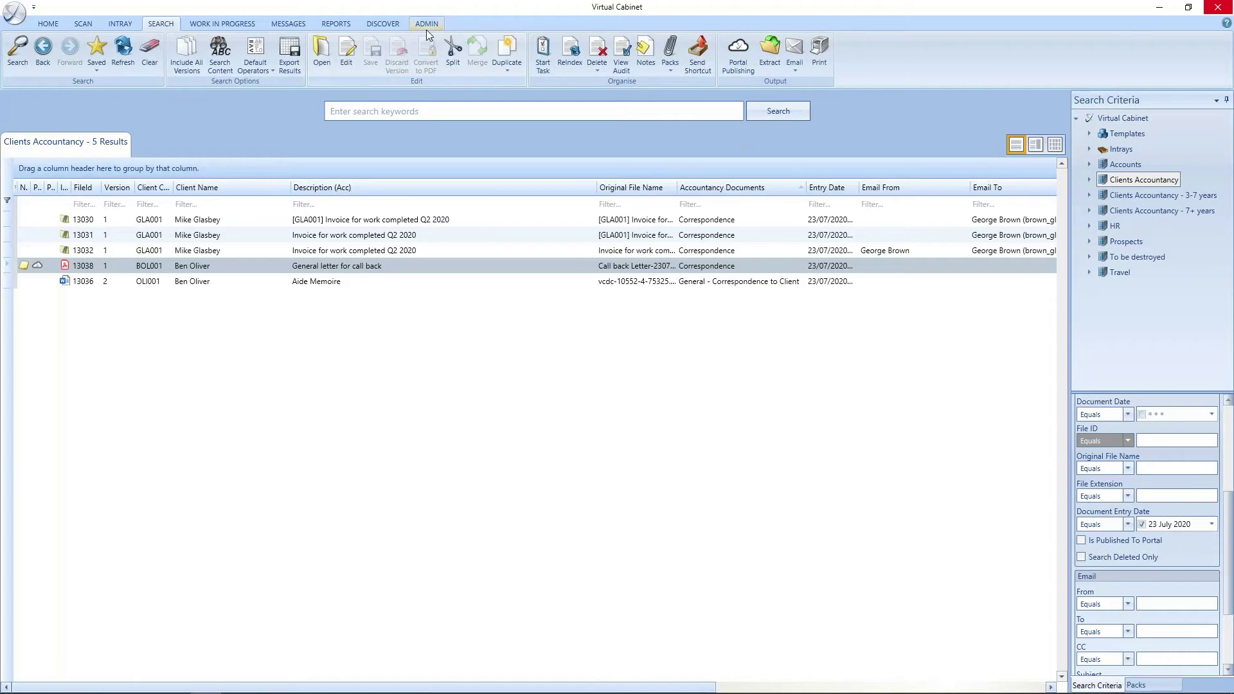
click(426, 27)
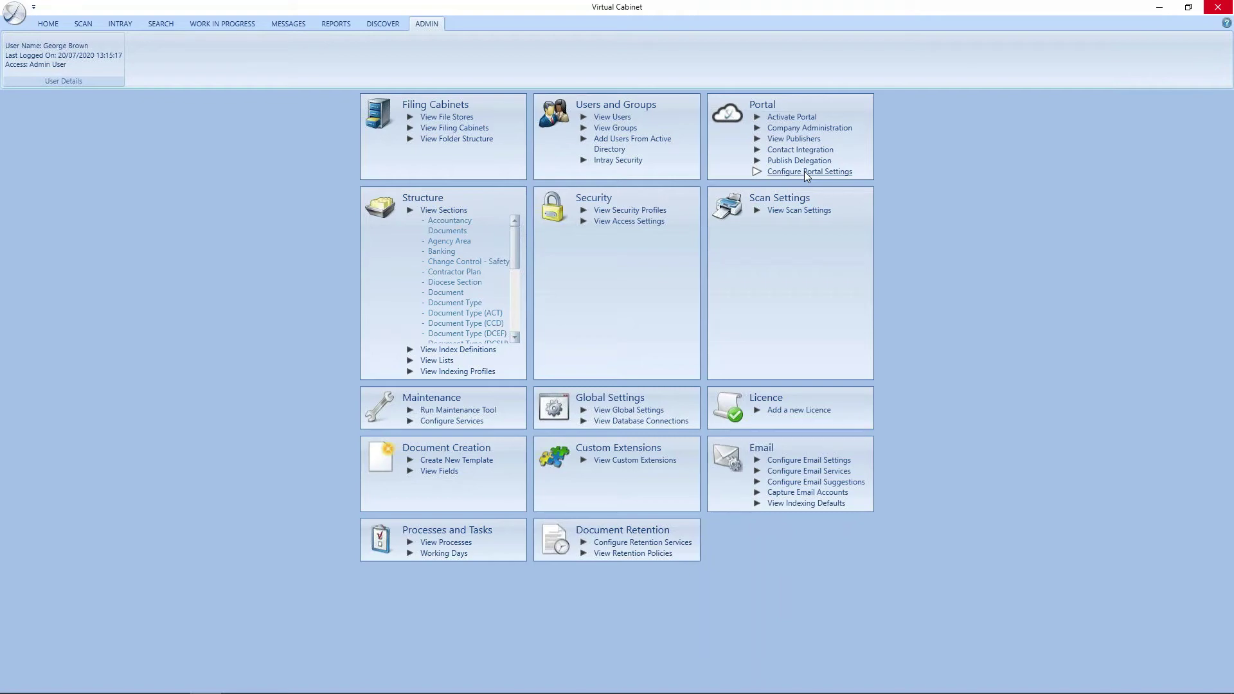
click(805, 171)
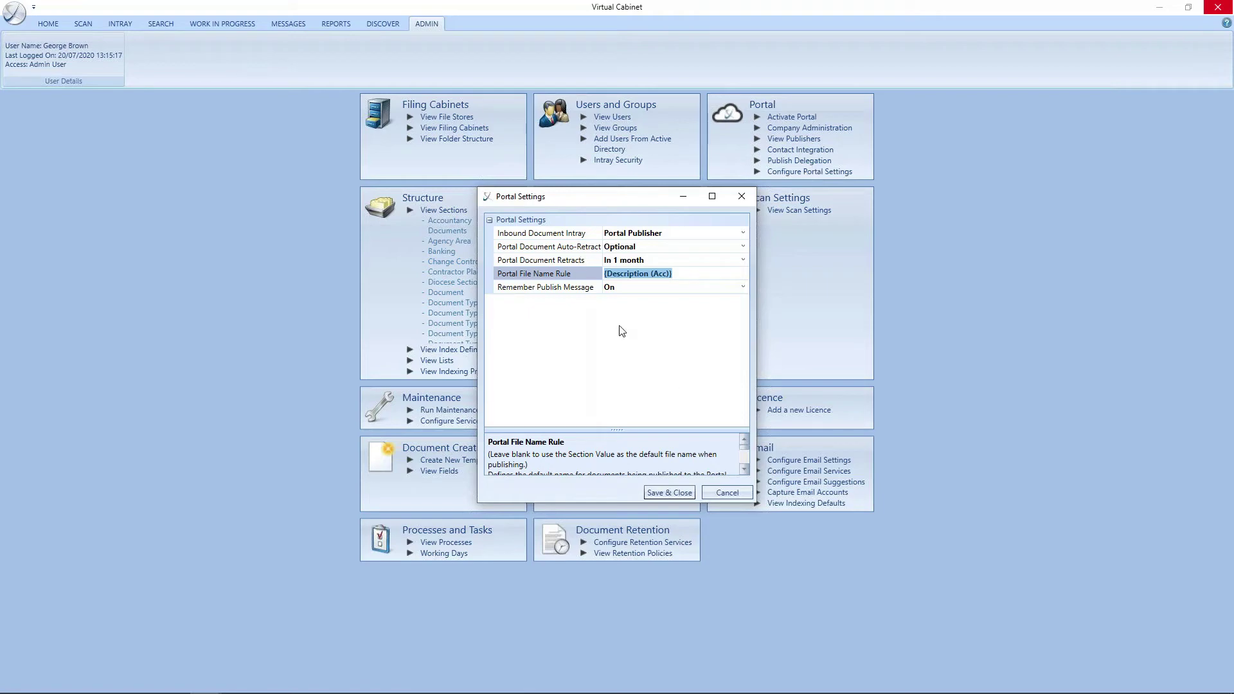
click(729, 493)
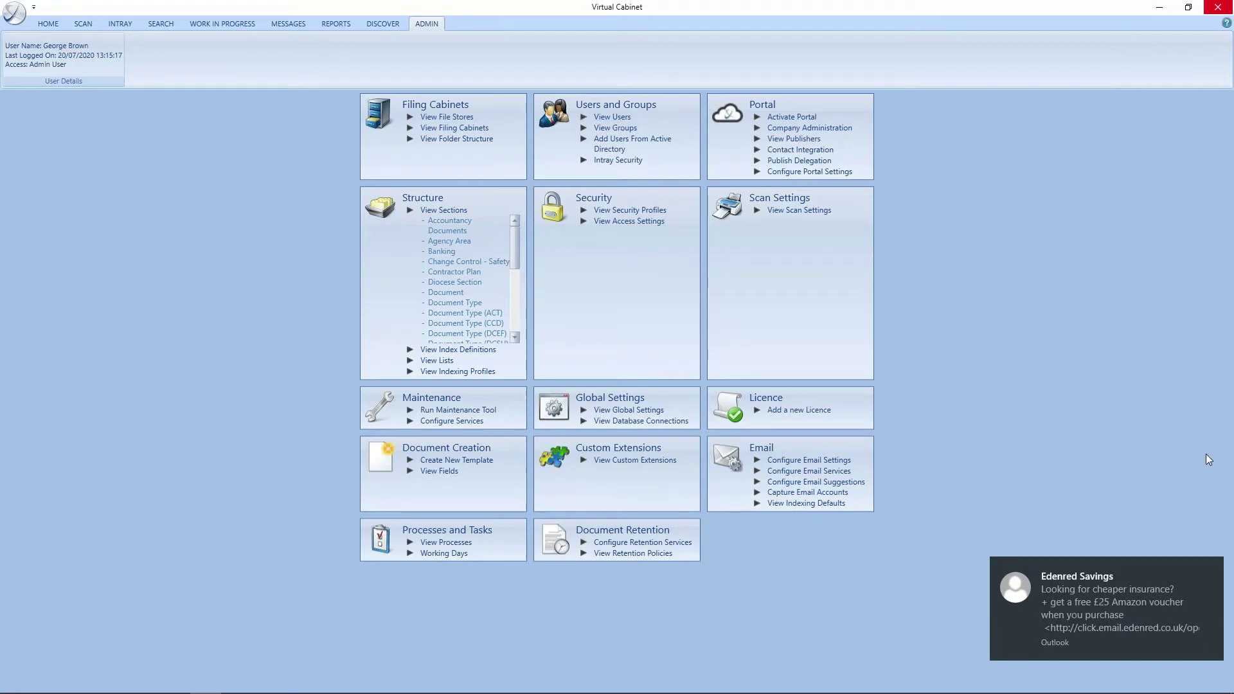
- Dismiss the Outlook notification and switch to the presentation slideshow
click(1214, 571)
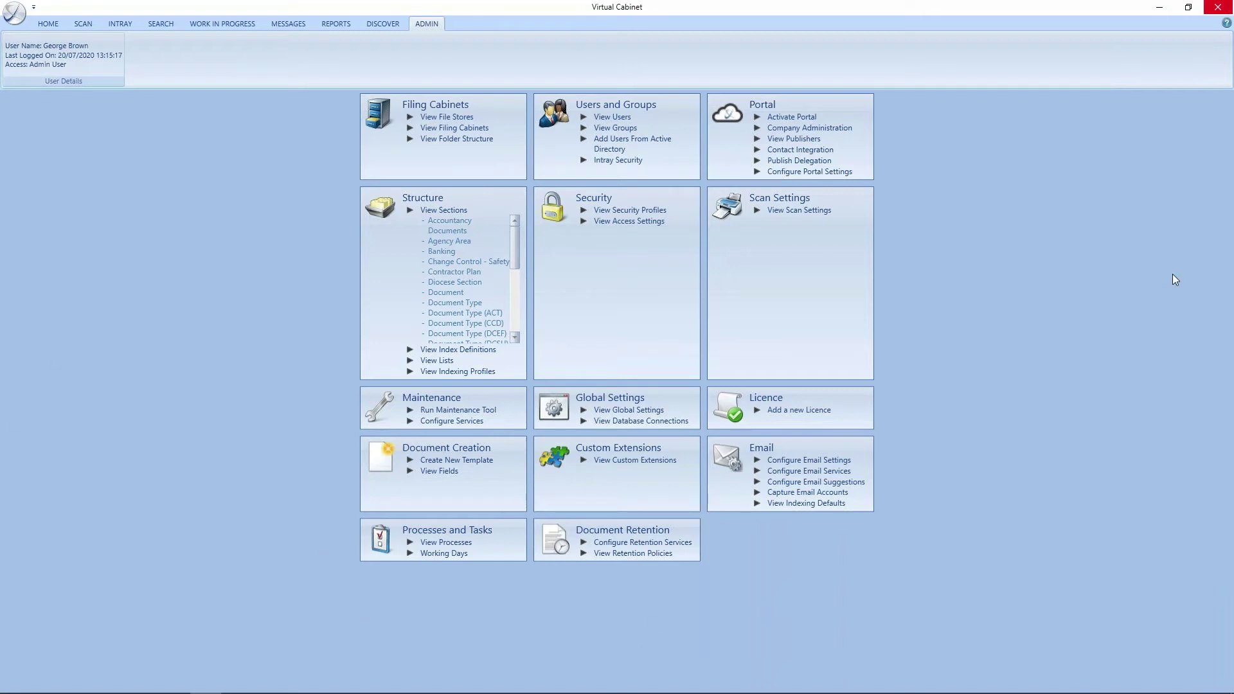
key(alt+Tab)
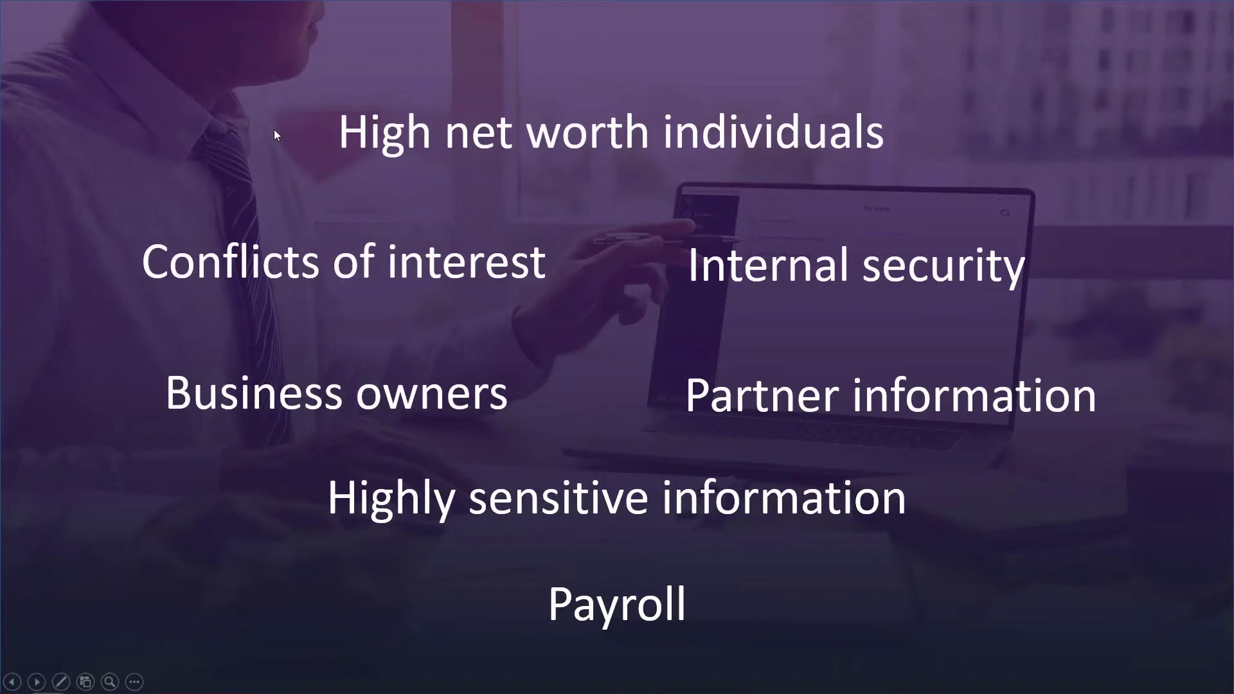
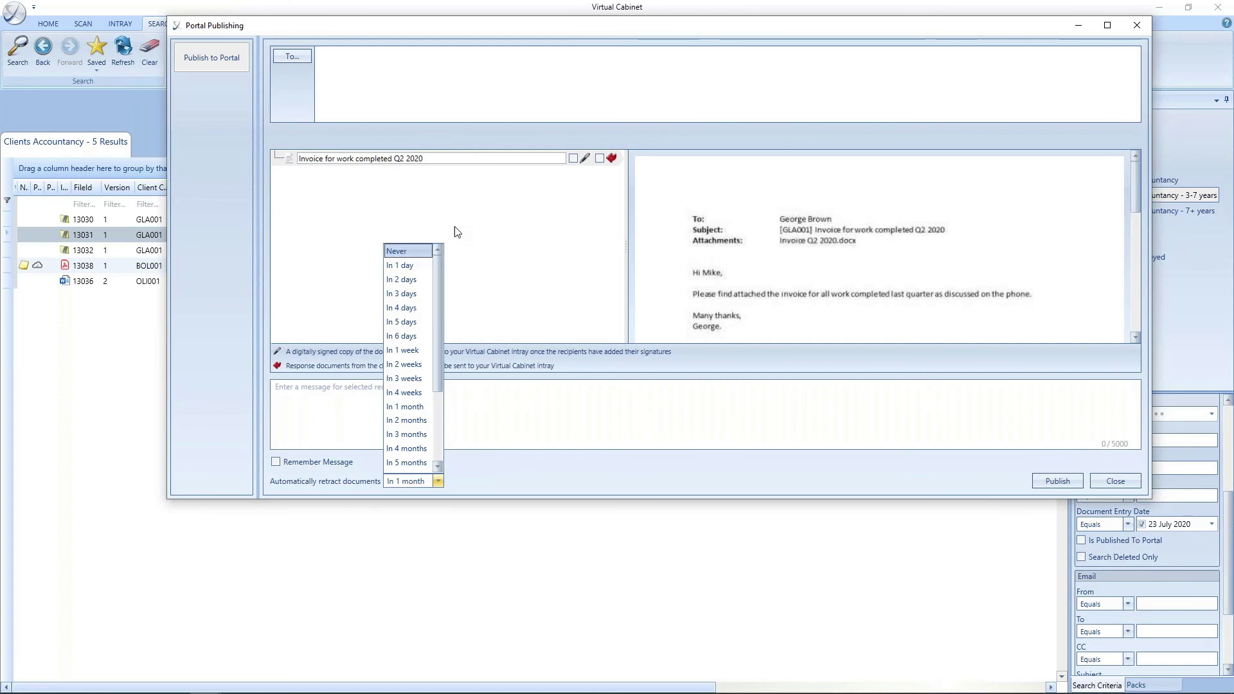
- Close portal publishing for "Invoice for work completed Q2 2020" without publishing and open the intray
click(1125, 486)
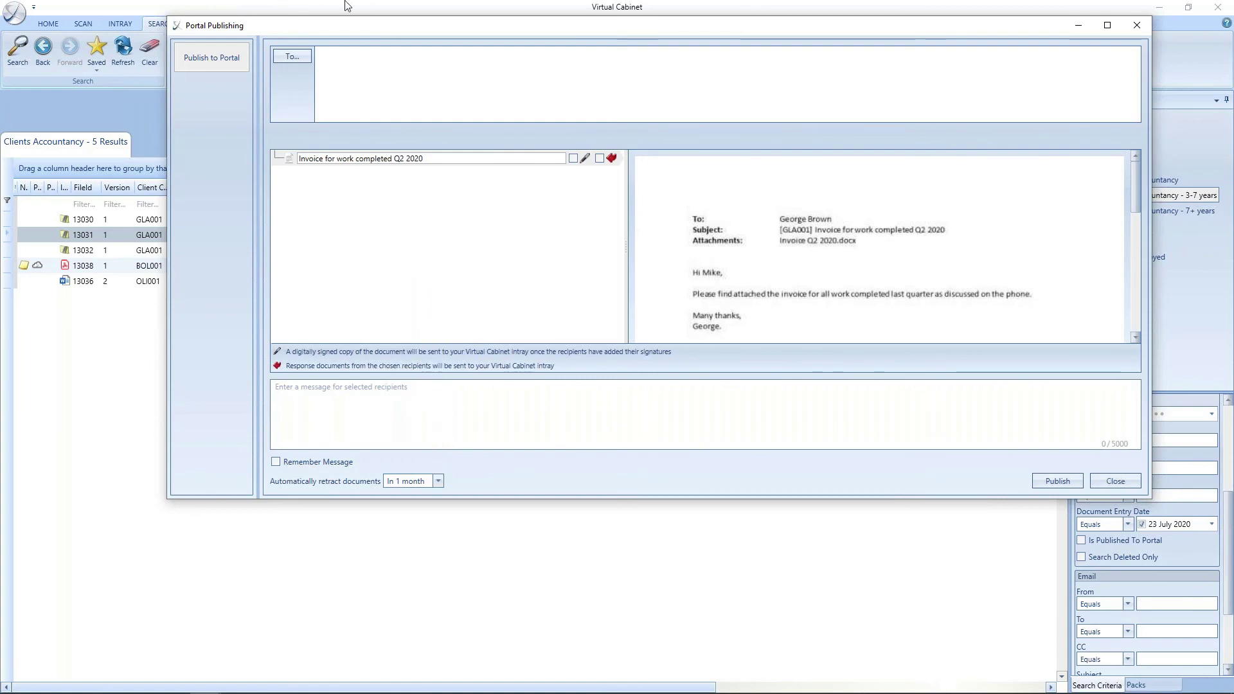
click(1124, 482)
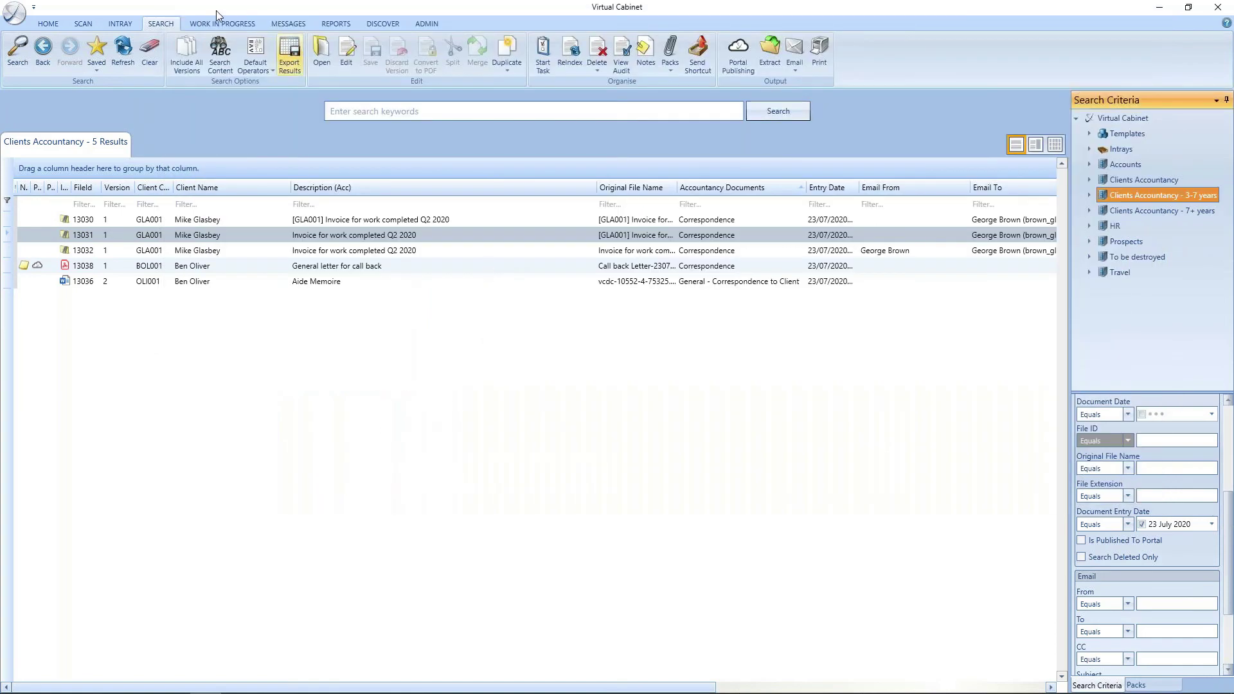
click(119, 23)
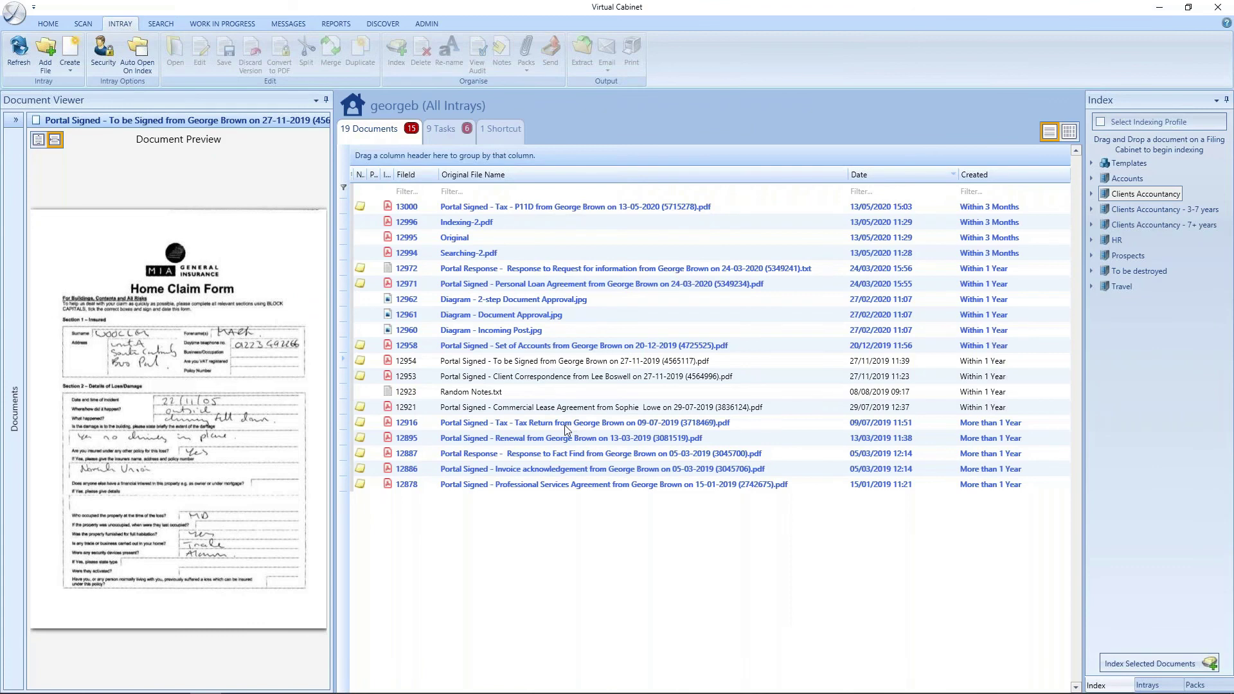
- Check the rule for naming published files in the portal settings and cancel the dialog
click(424, 24)
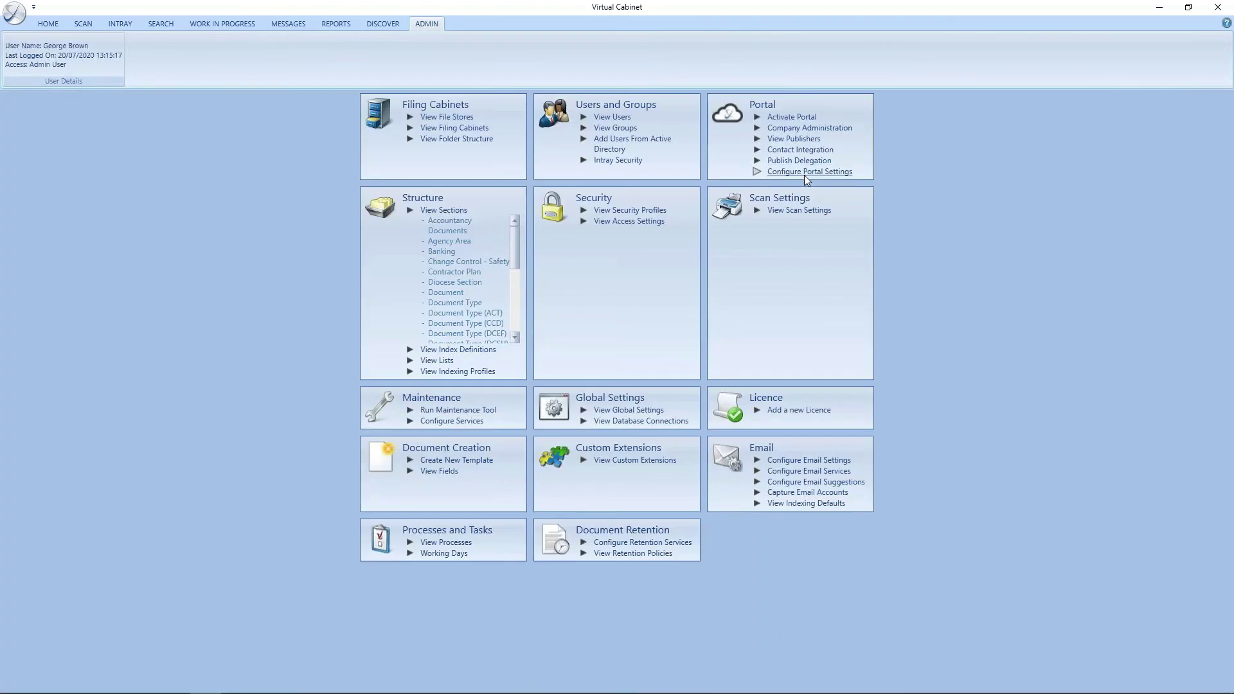
click(804, 173)
click(685, 274)
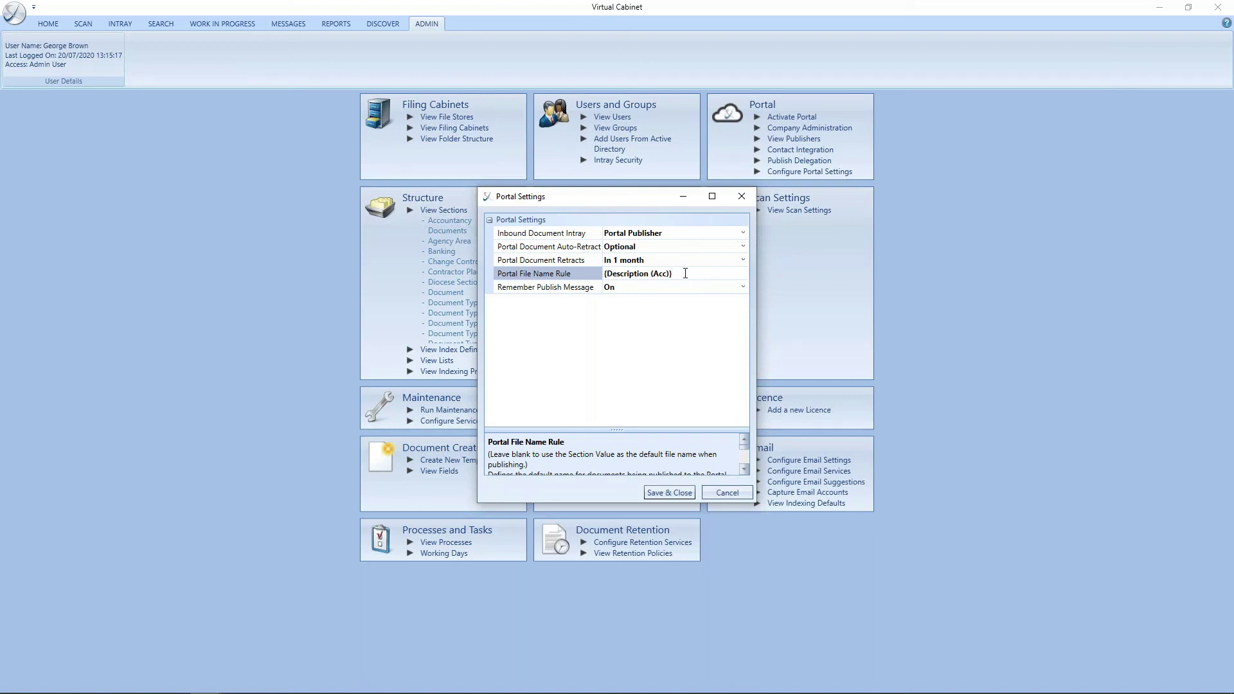
click(738, 494)
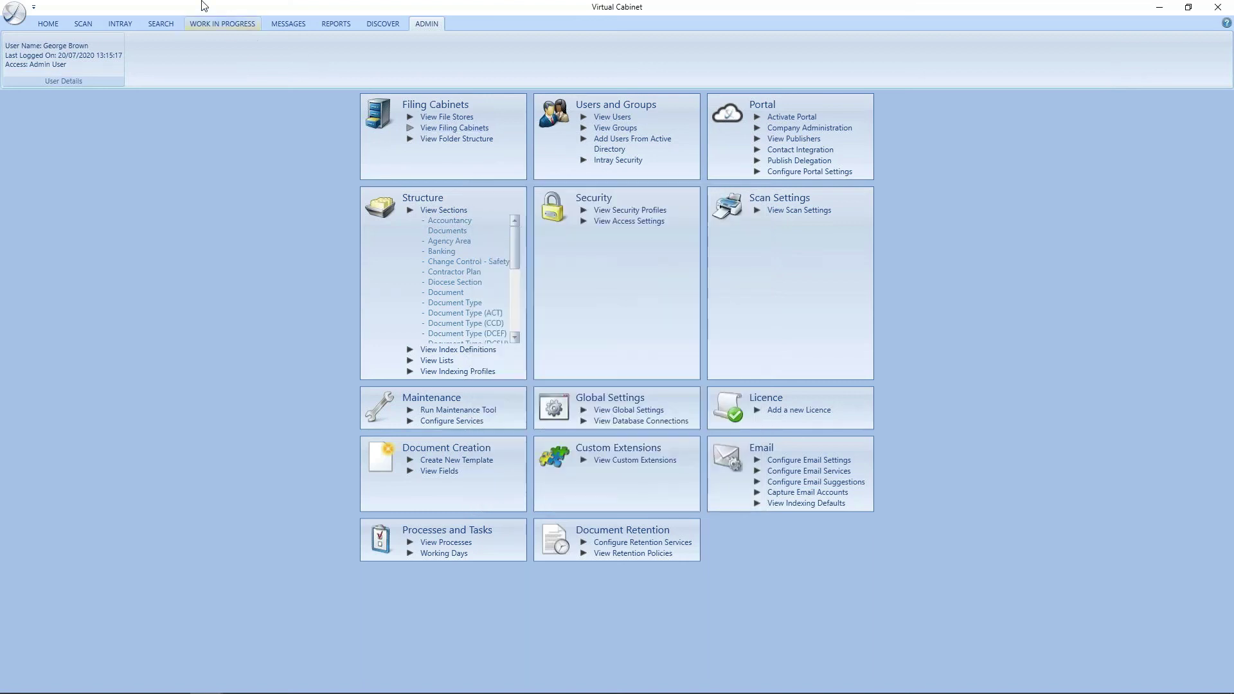
- File the portal-signed tax return, file 12916, from the intray into Clients Accountancy using its suggested indexing information
click(126, 25)
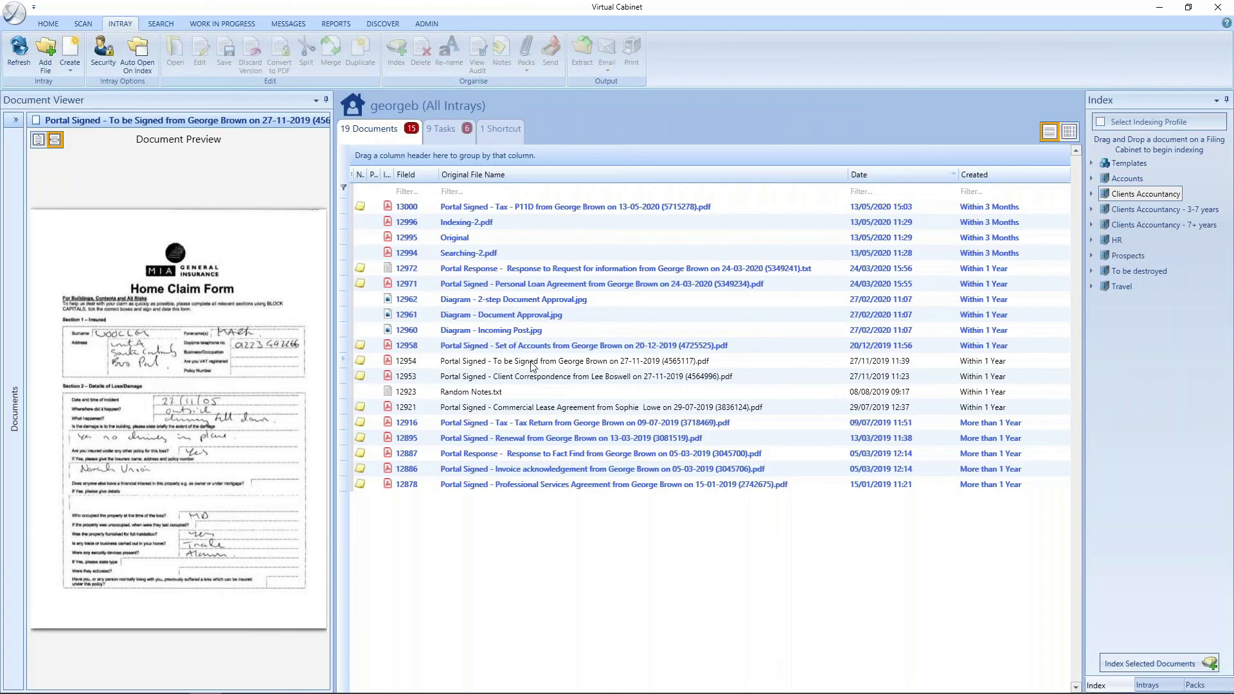
click(531, 424)
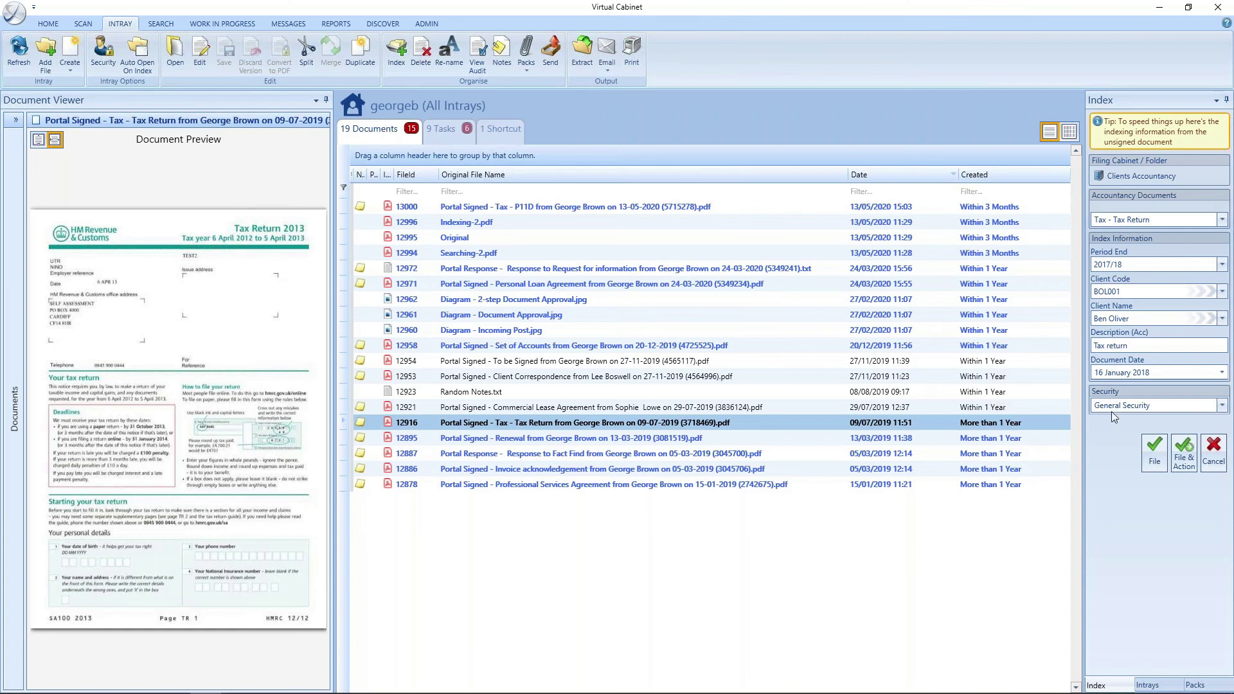
click(1148, 456)
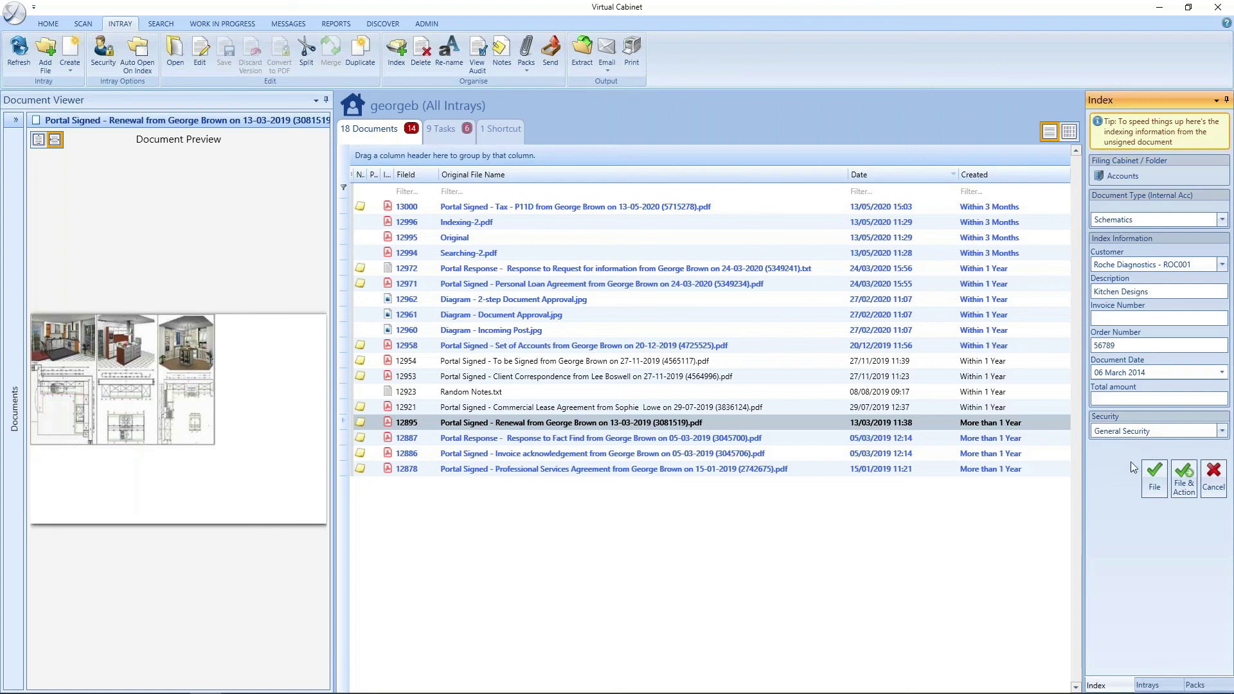
- Look through the list of Virtual Cabinet users in the administration area and close it
click(425, 24)
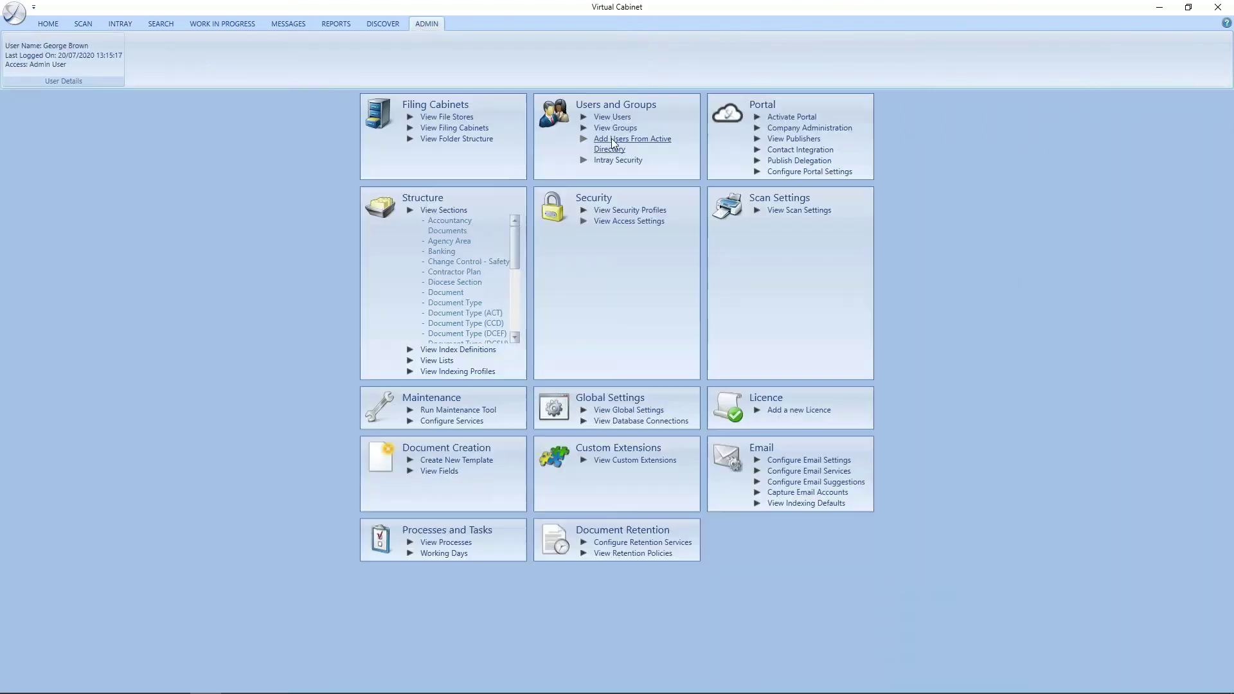
click(608, 119)
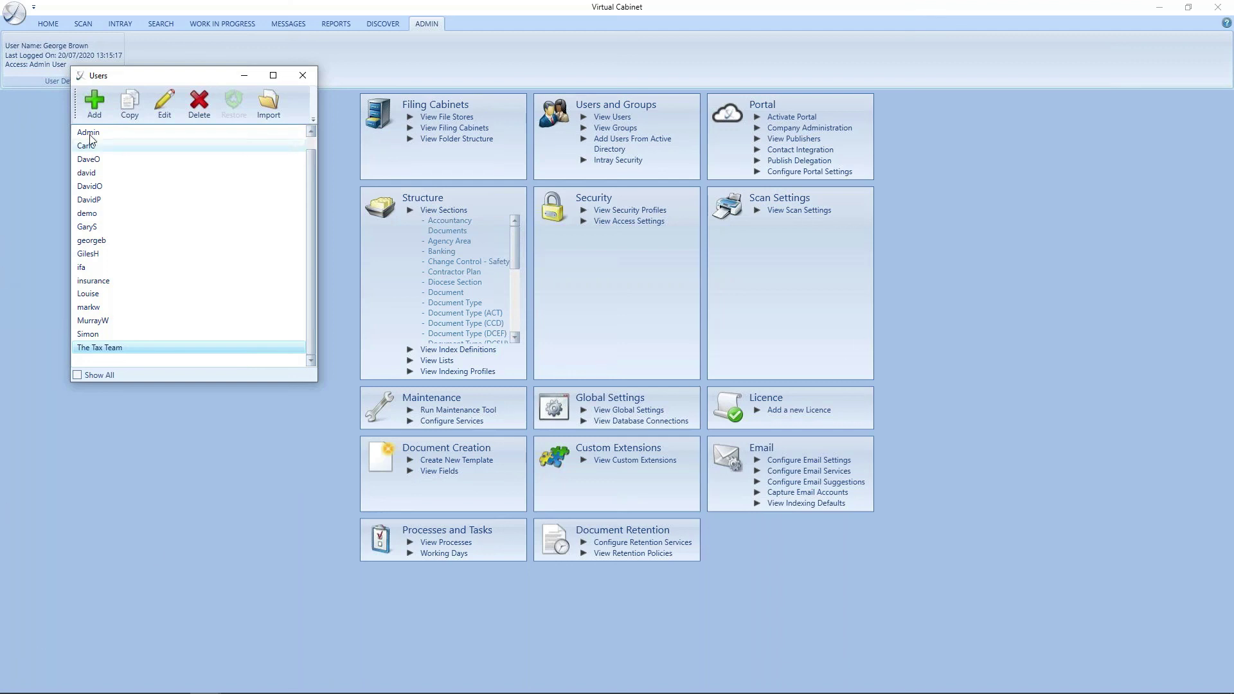
click(303, 74)
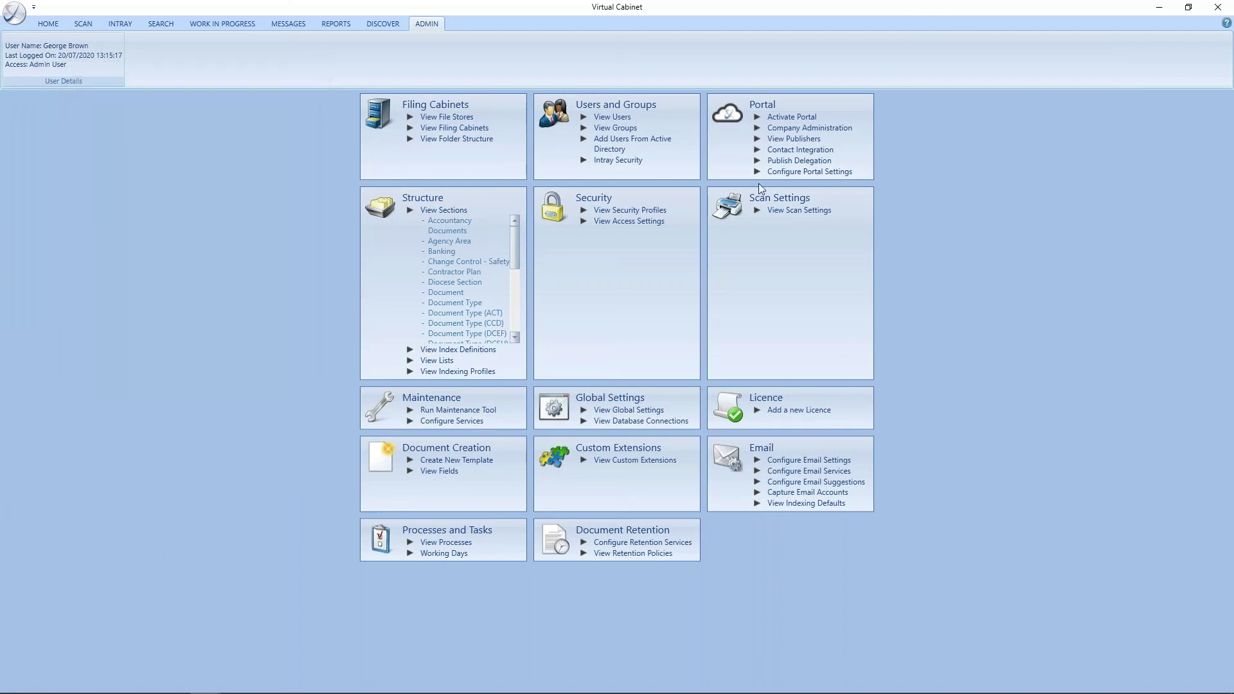
- Examine the message length in the portal's Publishing options under Company Administration and close without making changes
click(824, 129)
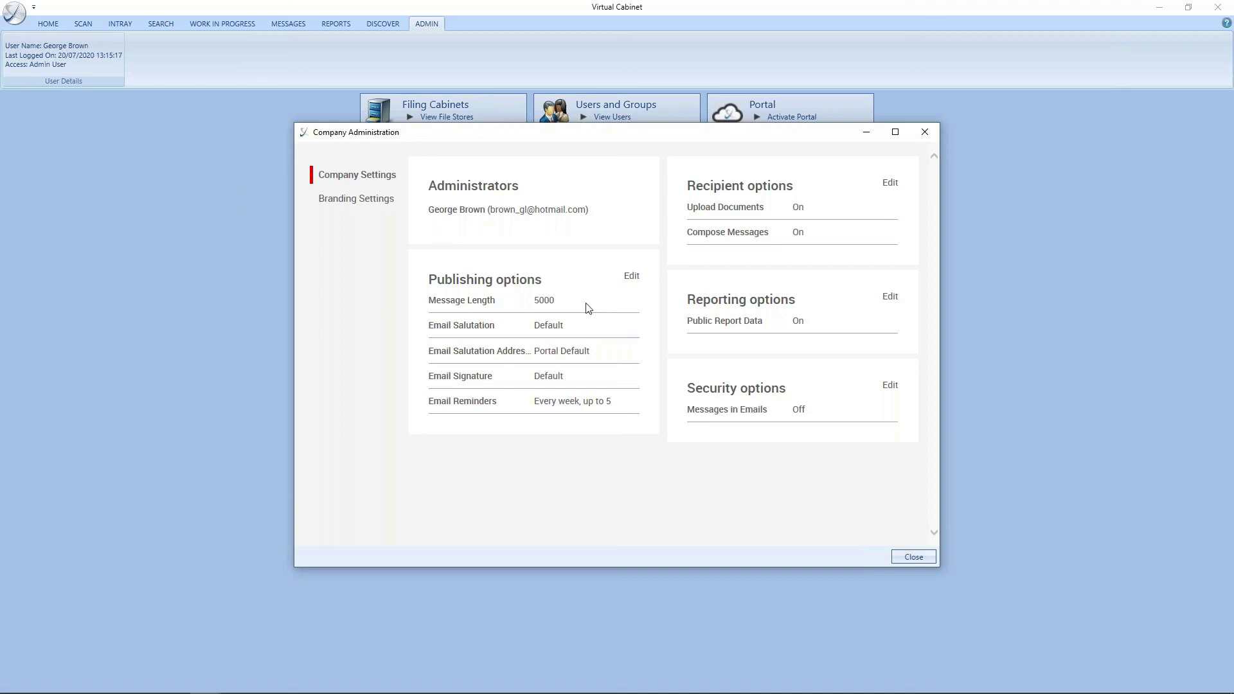
click(630, 277)
click(501, 248)
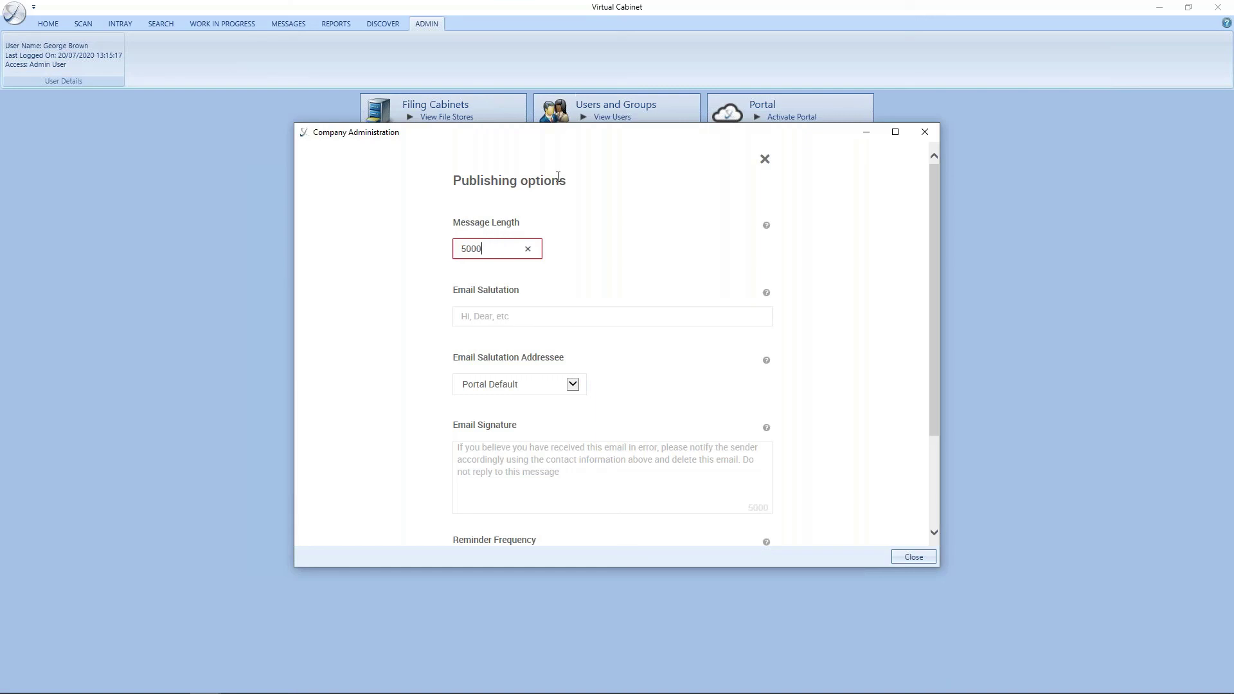
click(917, 557)
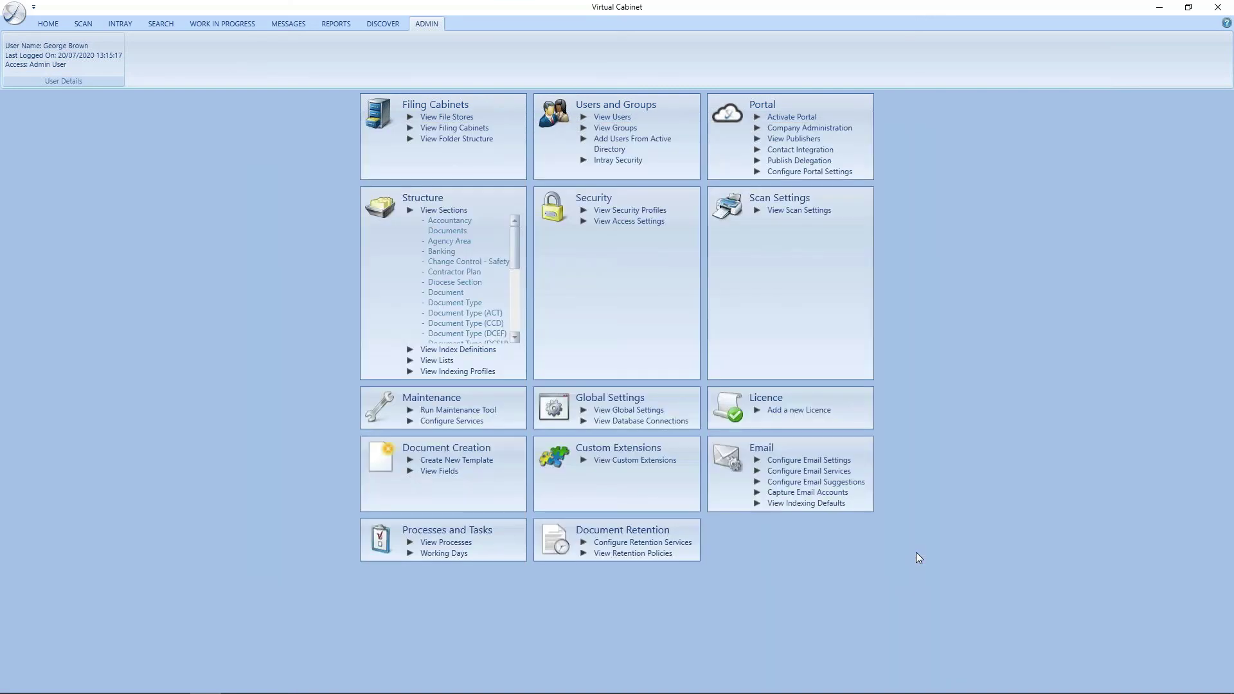